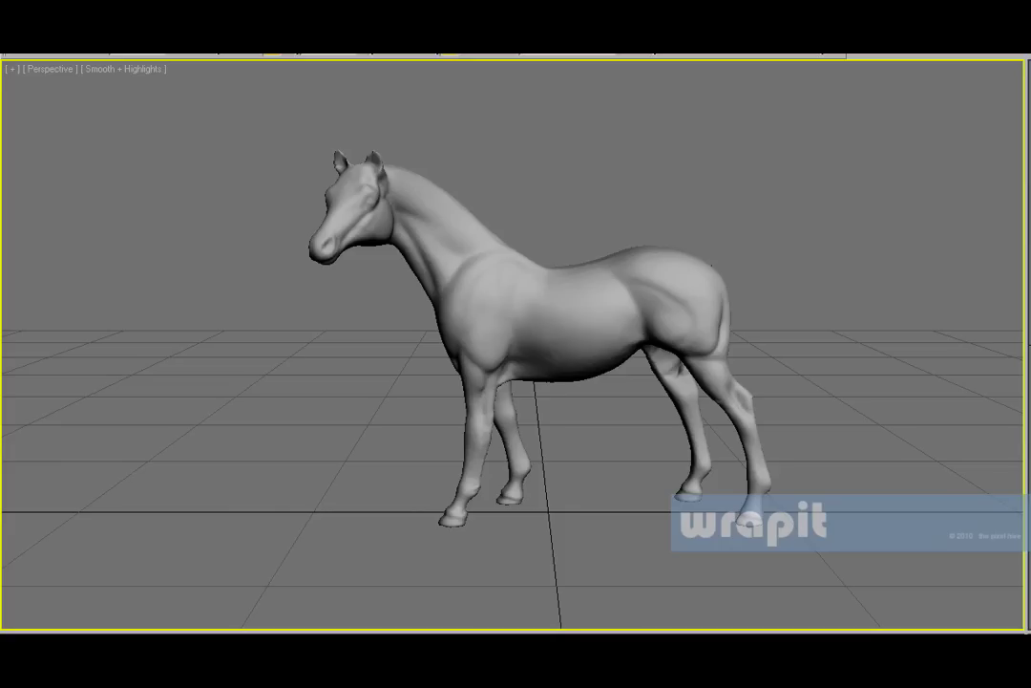
Step: Add the horse sculpt as the Wrapit target
click(129, 190)
click(348, 532)
mouse_move(738, 442)
alt+middle_down()
mouse_move(357, 218)
mouse_move(328, 167)
alt+middle_up()
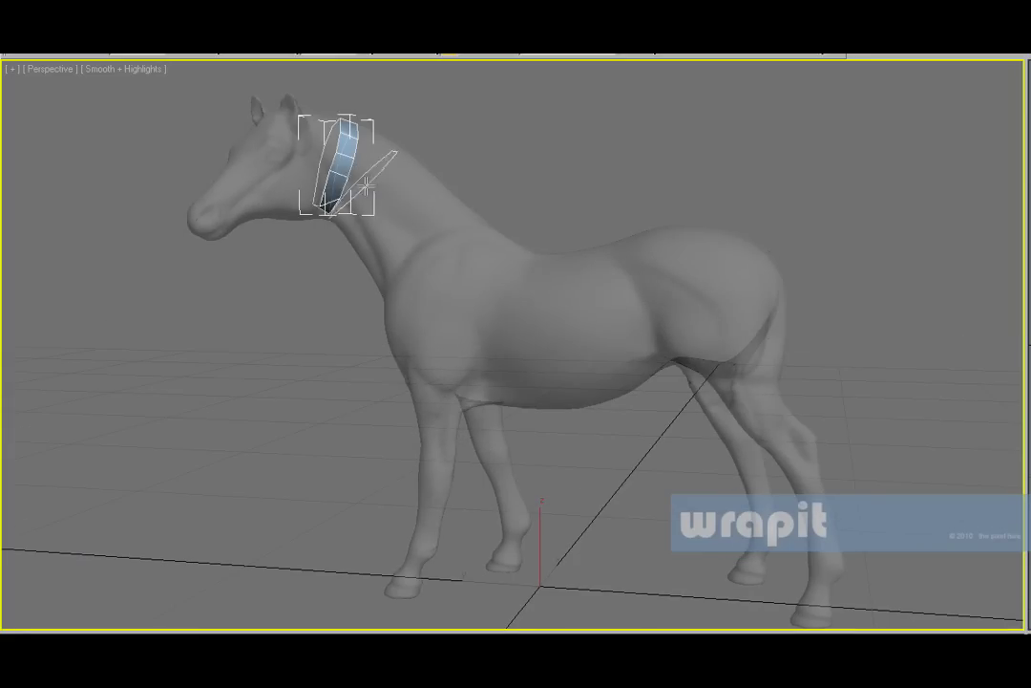
Step: Draw a Wrapit quad tube from the horse's neck down the chest and along the body to the rump
drag(345, 165, 415, 207)
alt+middle_drag(414, 207, 437, 243)
mouse_move(437, 244)
mouse_down()
mouse_move(472, 308)
mouse_move(591, 303)
mouse_move(718, 277)
mouse_up()
mouse_move(718, 277)
alt+middle_down()
mouse_move(671, 305)
mouse_move(702, 311)
mouse_move(782, 294)
alt+middle_up()
scroll(794, 269, down, 3)
scroll(747, 276, up, 3)
click(731, 271)
Step: Select the front leg's open bottom border and extrude it down the near foreleg to the hoof
mouse_move(646, 269)
alt+middle_down()
mouse_move(739, 265)
mouse_move(597, 298)
mouse_move(561, 277)
alt+middle_up()
click(449, 269)
alt+middle_drag(465, 255, 495, 279)
alt+middle_drag(504, 339, 395, 381)
shift+drag(409, 383, 384, 502)
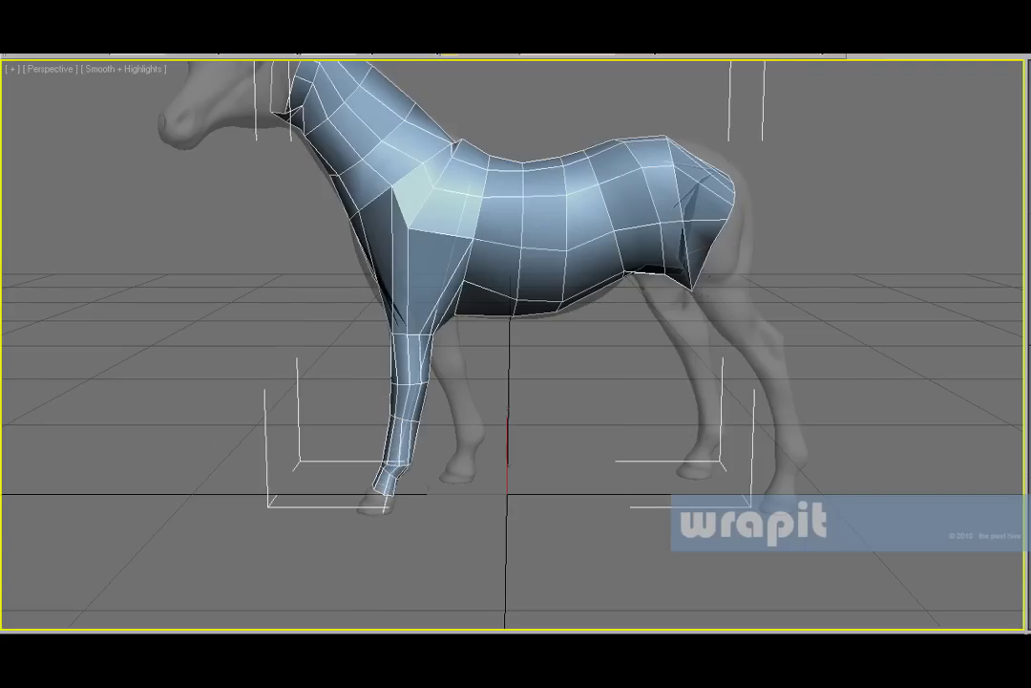
alt+middle_drag(403, 501, 506, 460)
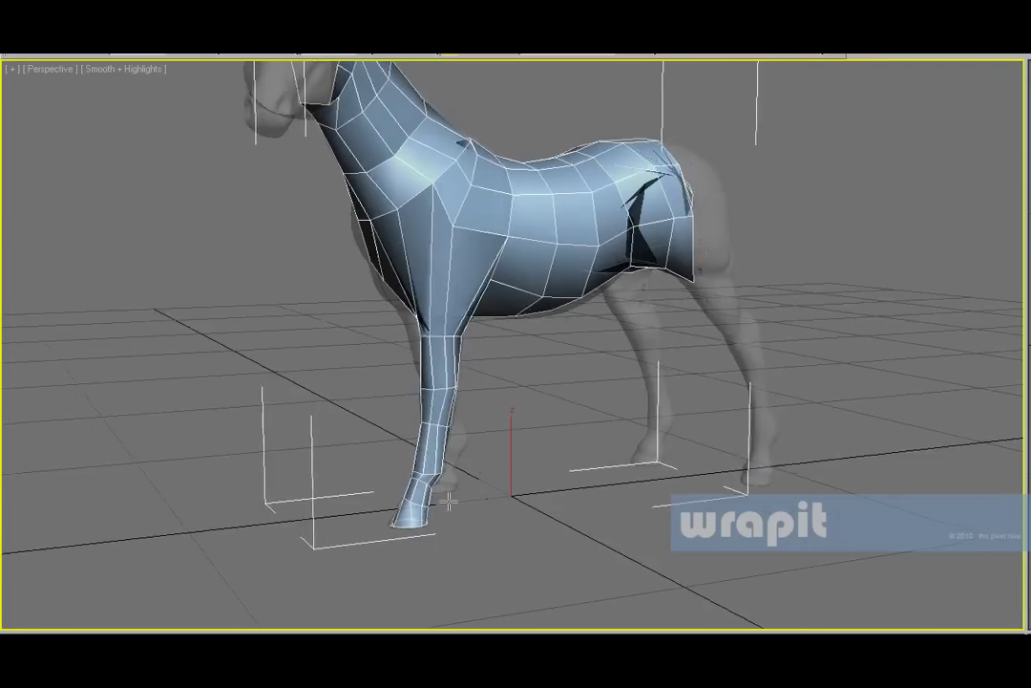
Step: Delete the far shoulder polygons to open a hole for the second foreleg
key(e)
alt+middle_drag(579, 410, 1020, 354)
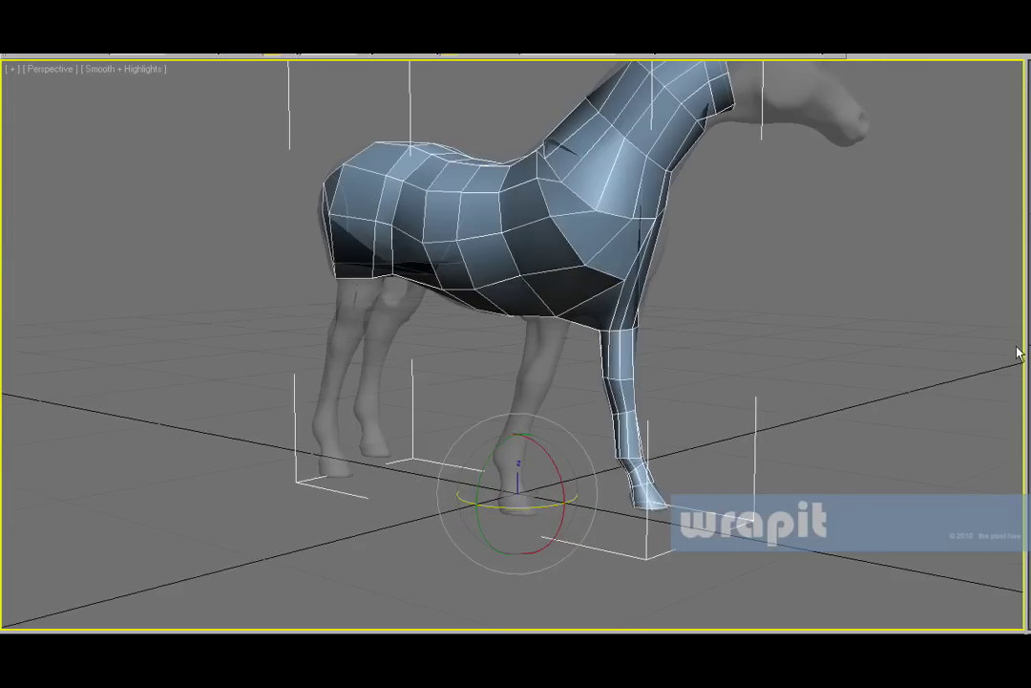
click(617, 276)
click(617, 276)
key(Delete)
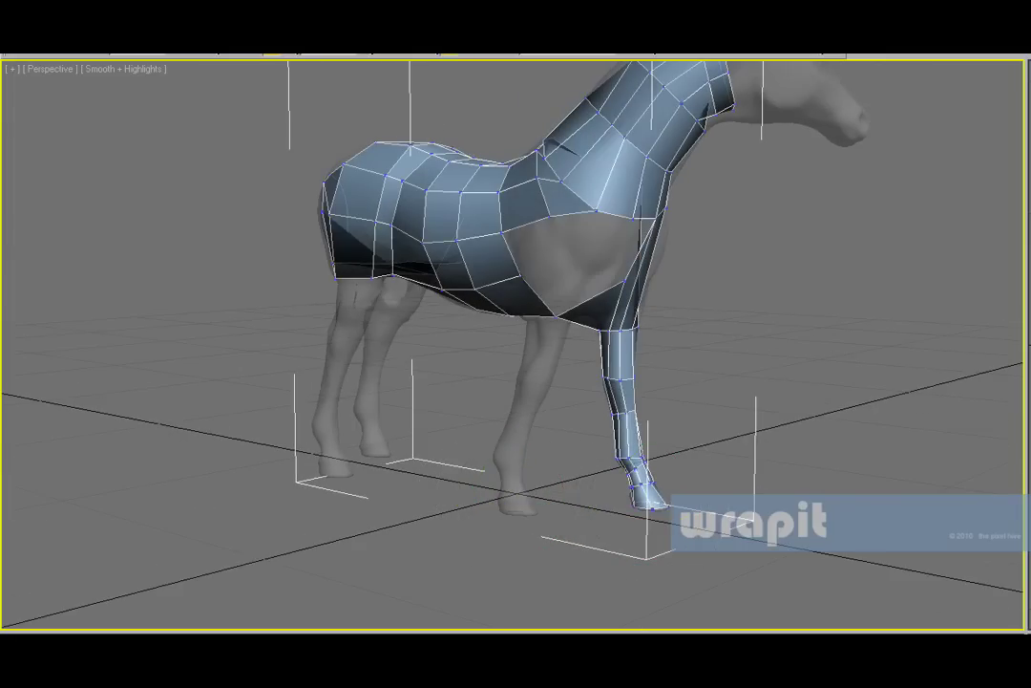
Step: Extrude the shoulder hole's border down the far front leg to its hoof
mouse_move(582, 384)
alt+middle_down()
mouse_move(583, 336)
mouse_move(430, 357)
mouse_move(436, 380)
alt+middle_up()
drag(441, 379, 447, 438)
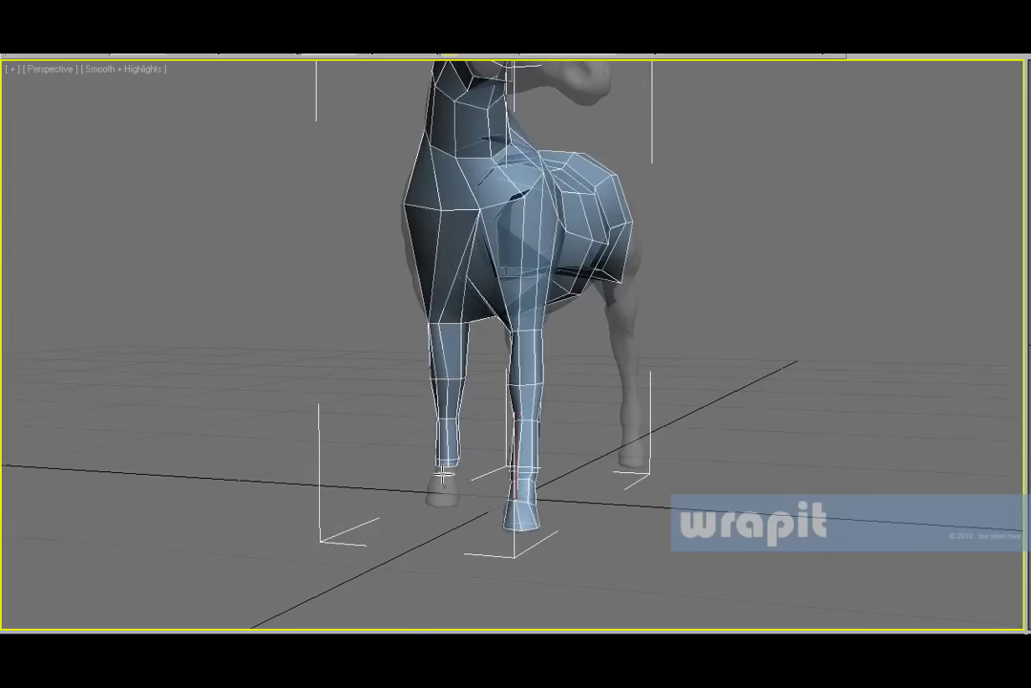
mouse_move(471, 475)
alt+middle_down()
mouse_move(415, 471)
mouse_move(573, 449)
alt+middle_up()
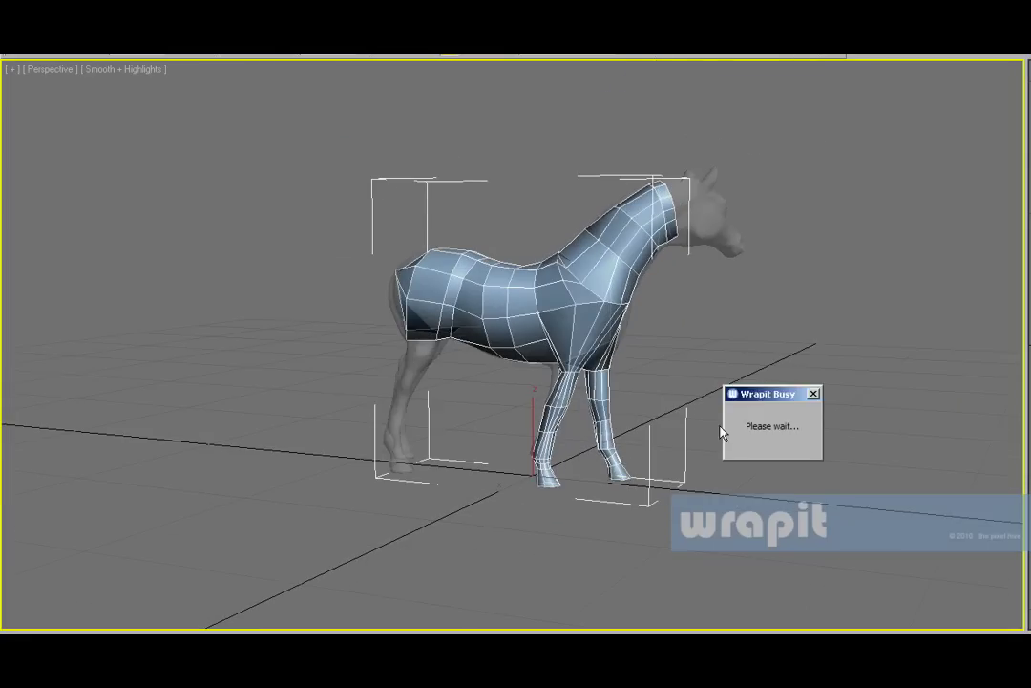
Step: Connect the upper foreleg edges with Segments set to 2, adding two edge loops
scroll(723, 433, up, 3)
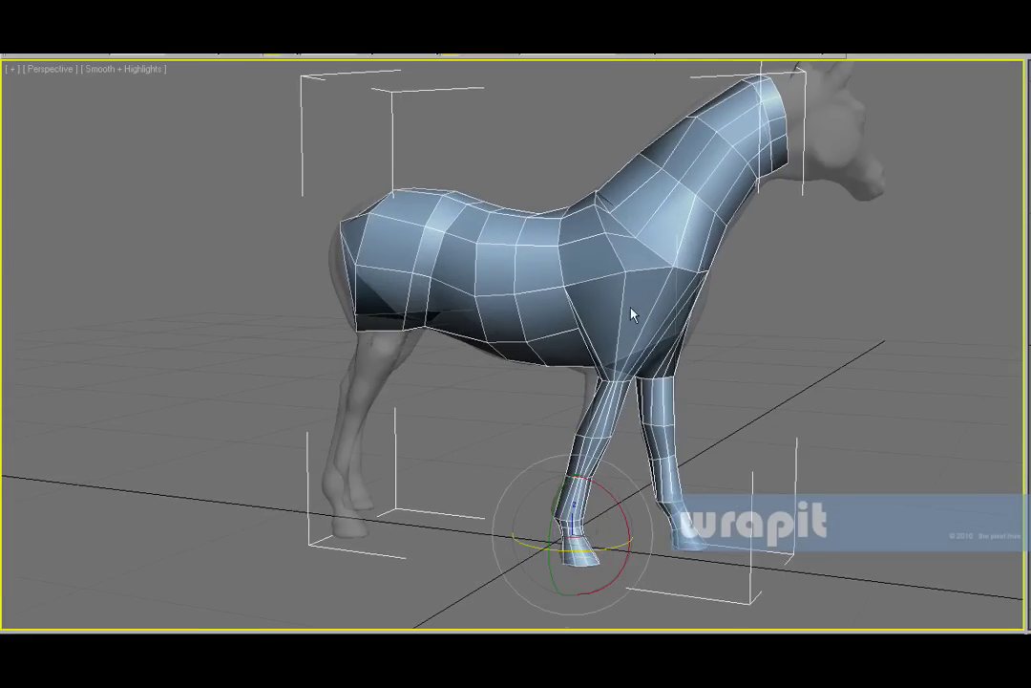
click(637, 324)
alt+middle_drag(702, 338, 732, 338)
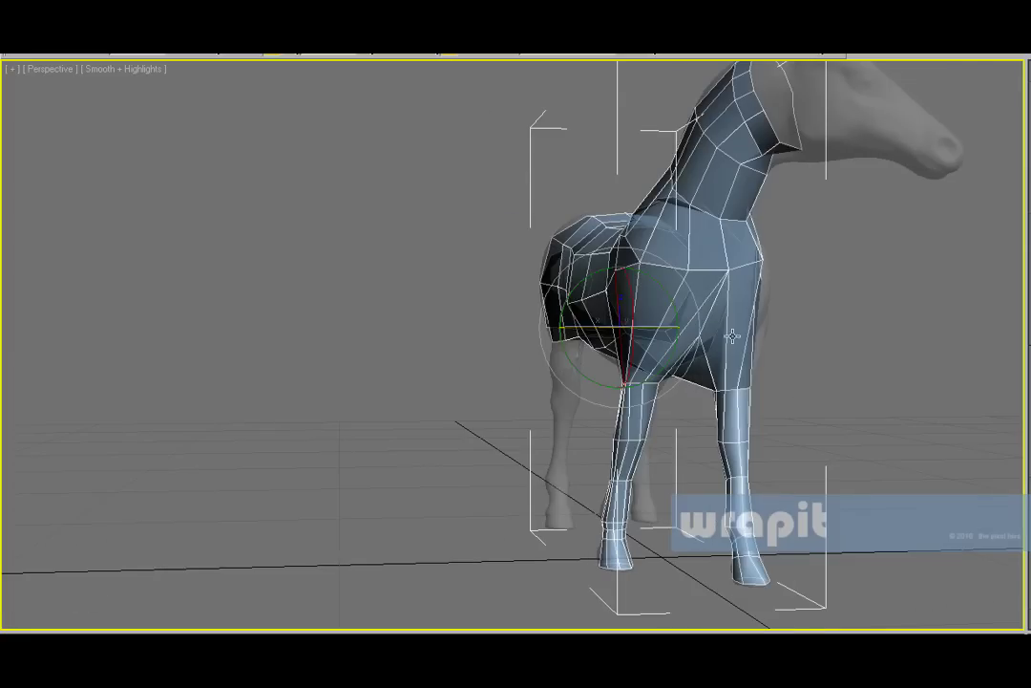
click(635, 354)
alt+middle_drag(701, 298, 1019, 518)
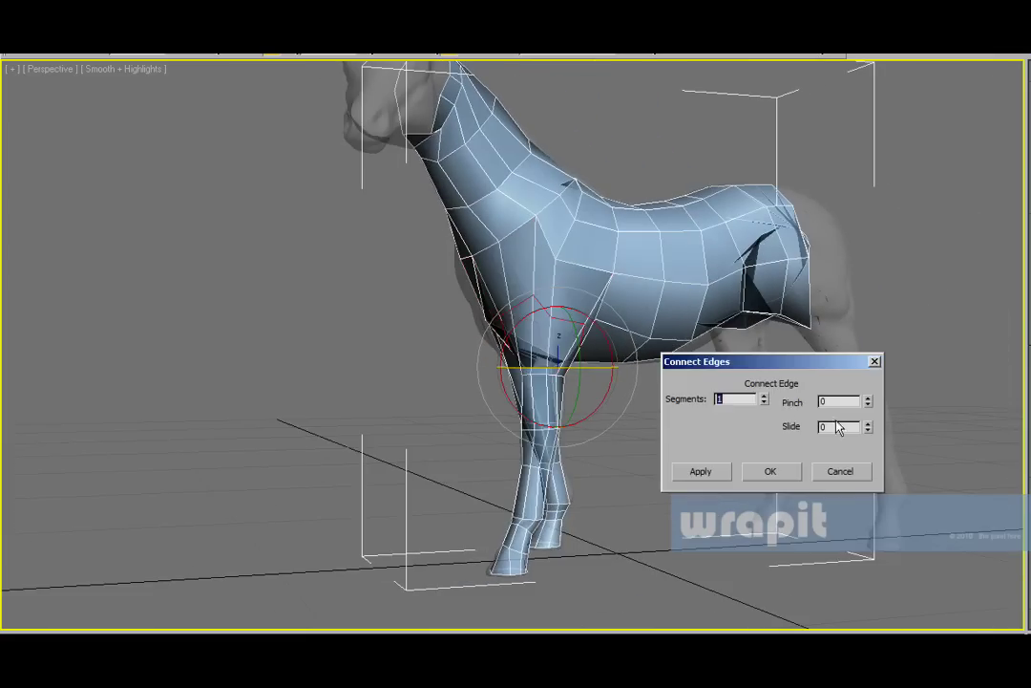
click(764, 396)
click(769, 472)
mouse_move(654, 444)
alt+middle_down()
mouse_move(808, 442)
mouse_move(764, 444)
mouse_move(872, 415)
alt+middle_up()
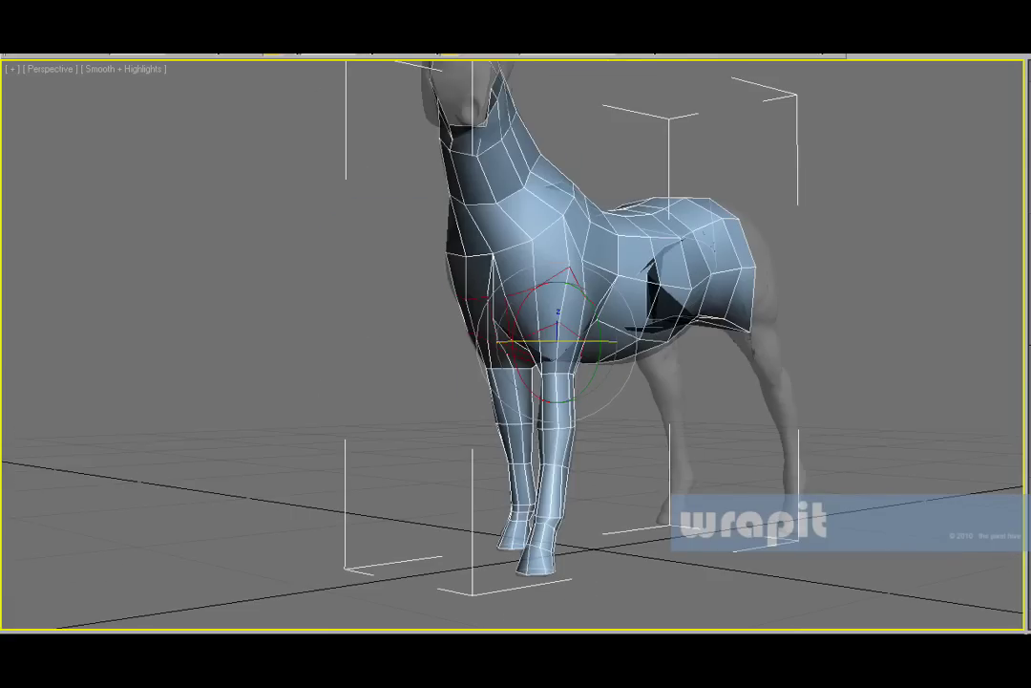
key(1)
alt+middle_drag(497, 344, 389, 346)
scroll(364, 287, down, 3)
Step: Delete the vertices and faces around the rump
scroll(845, 256, up, 3)
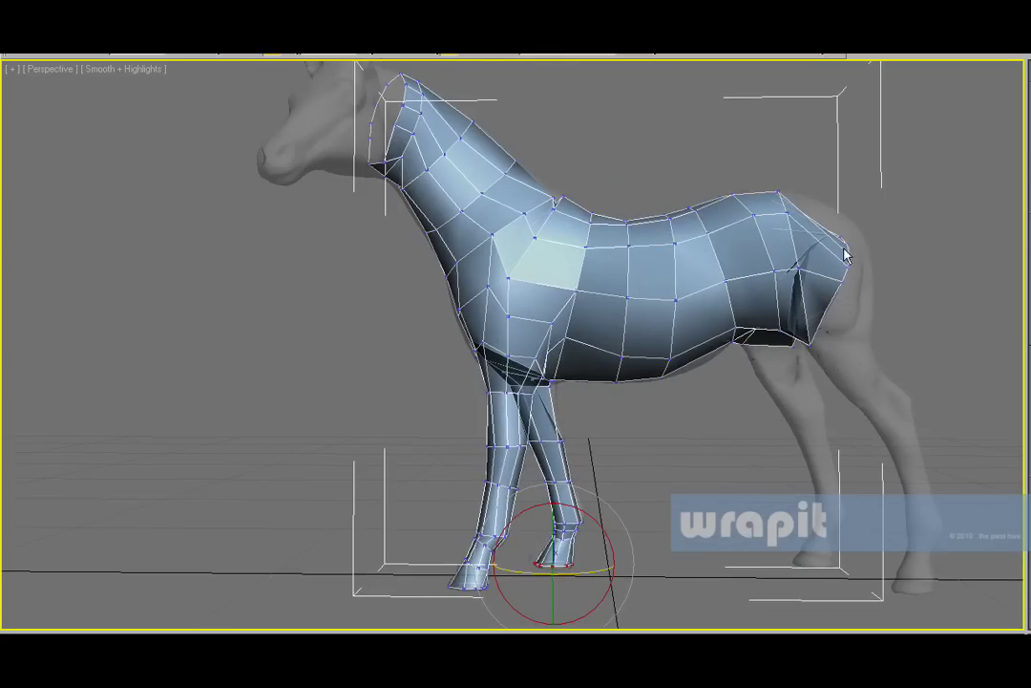
mouse_move(919, 295)
alt+middle_down()
mouse_move(760, 334)
mouse_move(401, 349)
mouse_move(728, 357)
mouse_move(270, 628)
alt+middle_up()
mouse_move(726, 287)
alt+middle_down()
mouse_move(772, 270)
mouse_move(834, 279)
alt+middle_up()
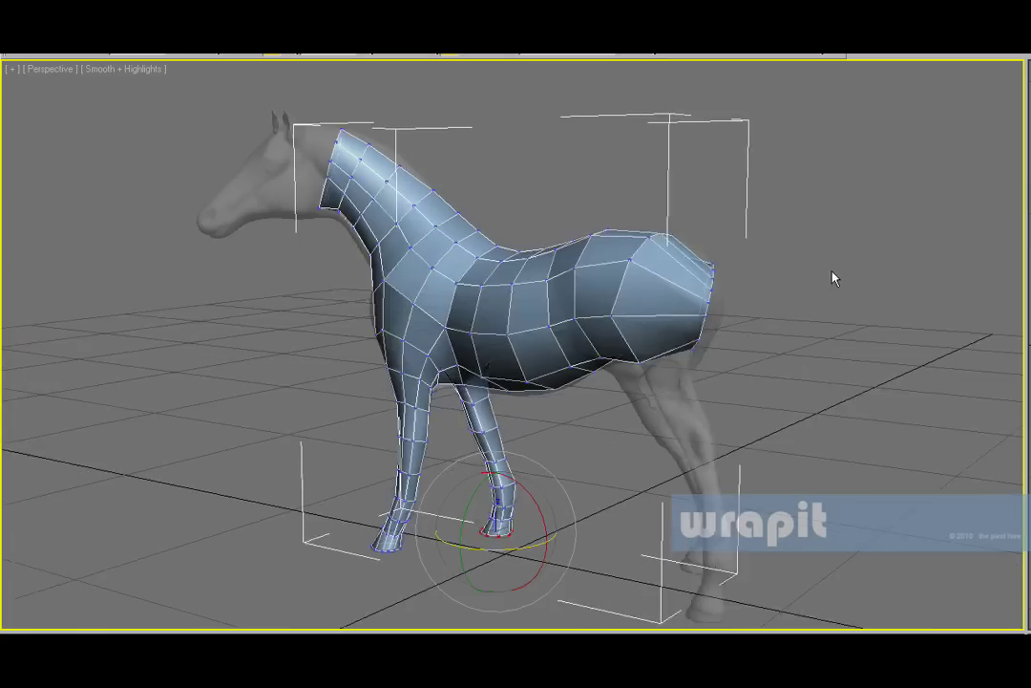
mouse_move(781, 217)
mouse_down()
mouse_move(702, 346)
mouse_move(719, 311)
mouse_up()
key(1)
key(Delete)
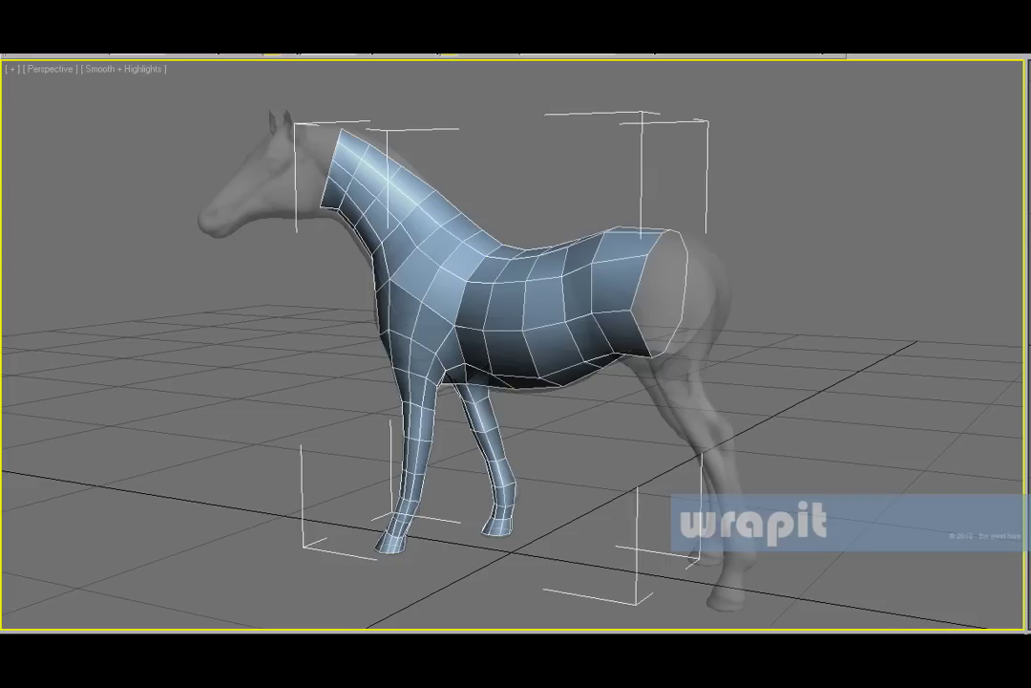
Step: Cap the open rear border, extrude it back over the rump, then delete the cap
click(665, 229)
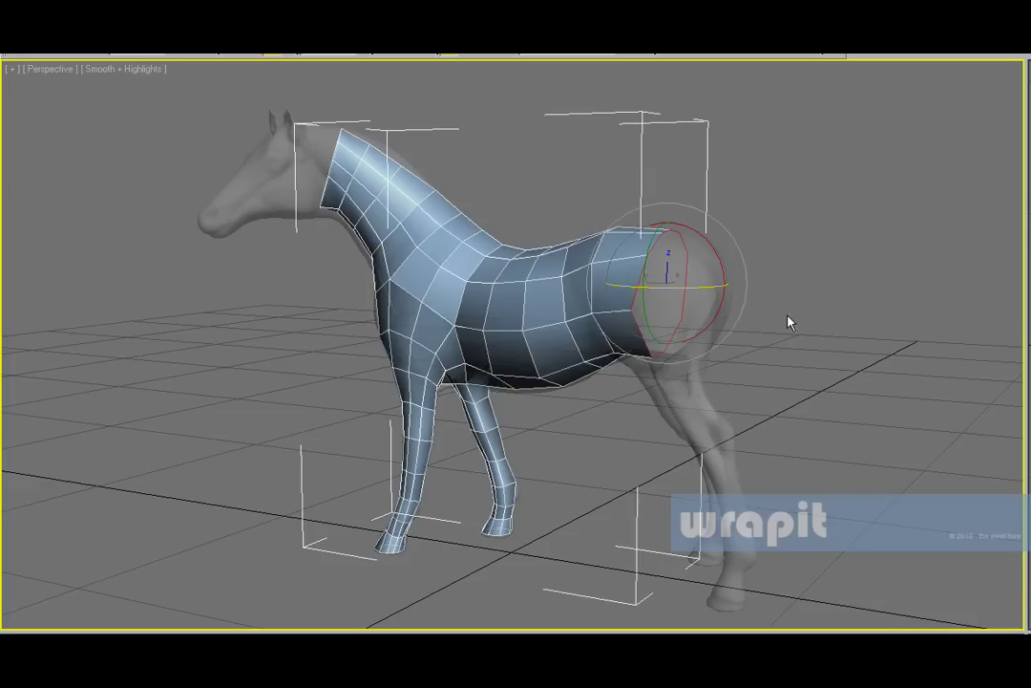
key(alt+p)
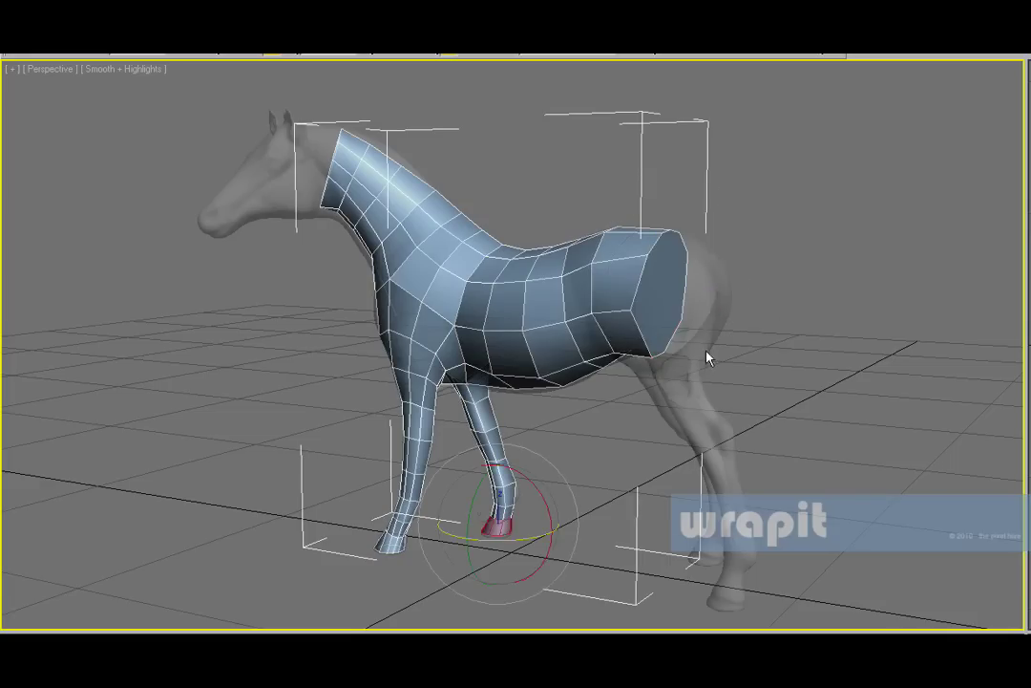
mouse_move(865, 361)
alt+middle_down()
mouse_move(982, 383)
mouse_move(758, 367)
alt+middle_up()
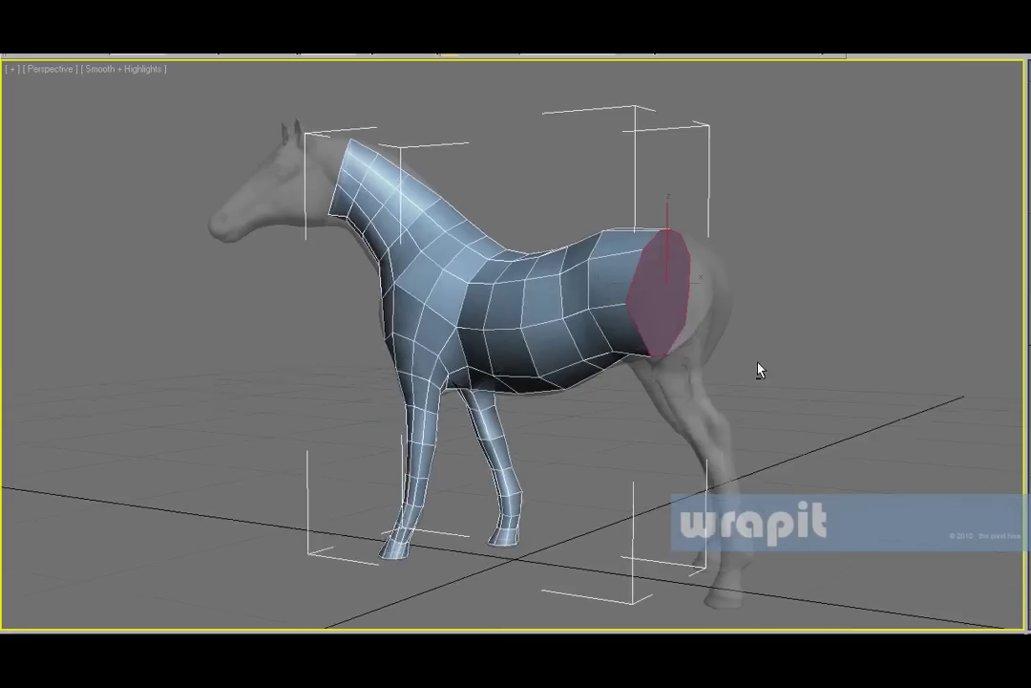
mouse_move(674, 280)
shift+mouse_down()
mouse_move(699, 260)
mouse_move(623, 250)
shift+mouse_up()
mouse_move(622, 250)
alt+middle_down()
mouse_move(785, 308)
mouse_move(978, 286)
alt+middle_up()
scroll(785, 308, up, 5)
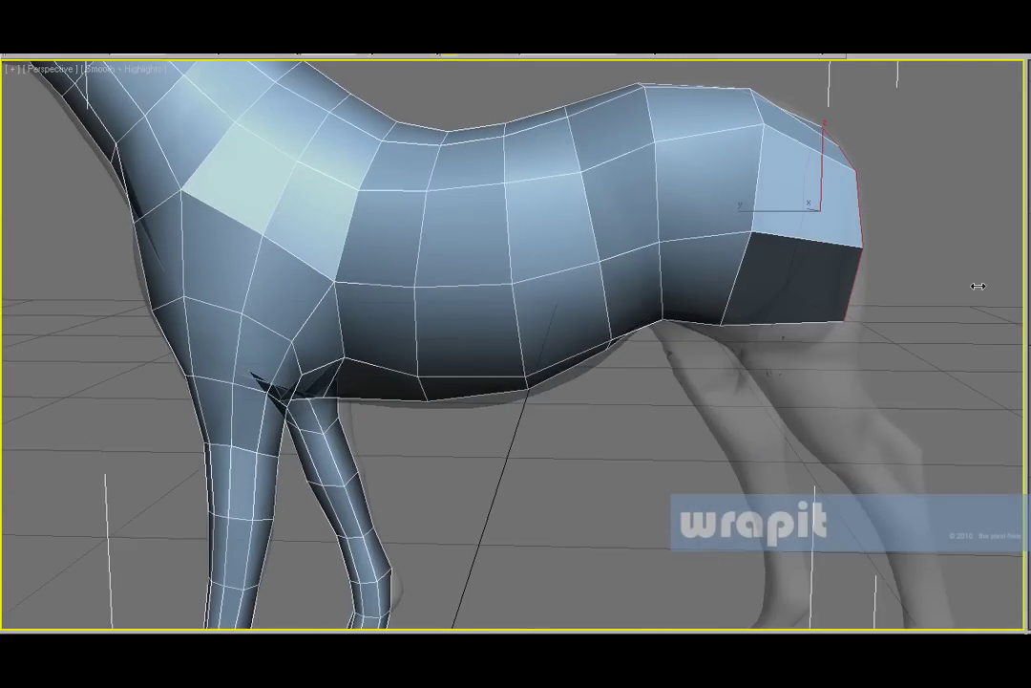
scroll(576, 338, down, 5)
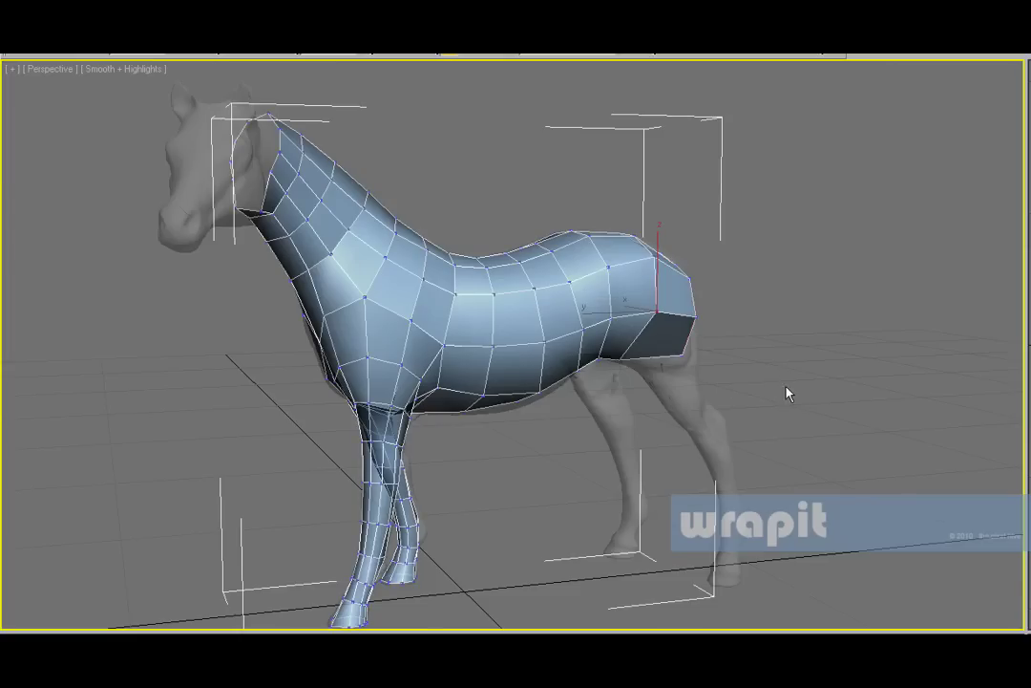
key(Delete)
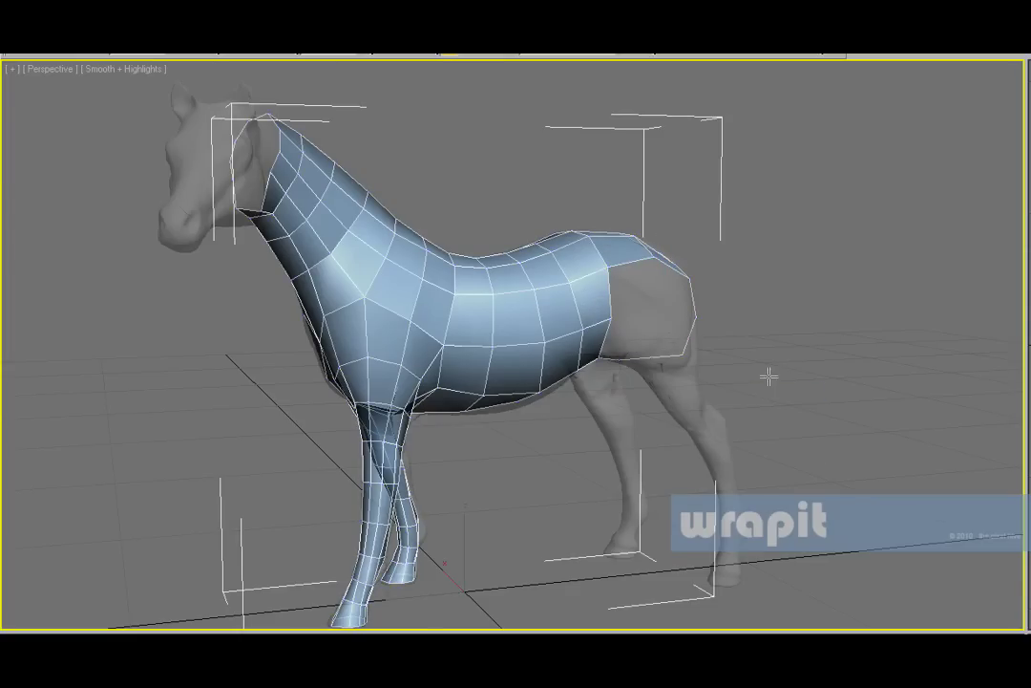
Step: Extrude the rear border down the near hind leg
mouse_move(672, 361)
alt+middle_down()
mouse_move(663, 327)
mouse_move(610, 329)
alt+middle_up()
shift+drag(660, 357, 702, 468)
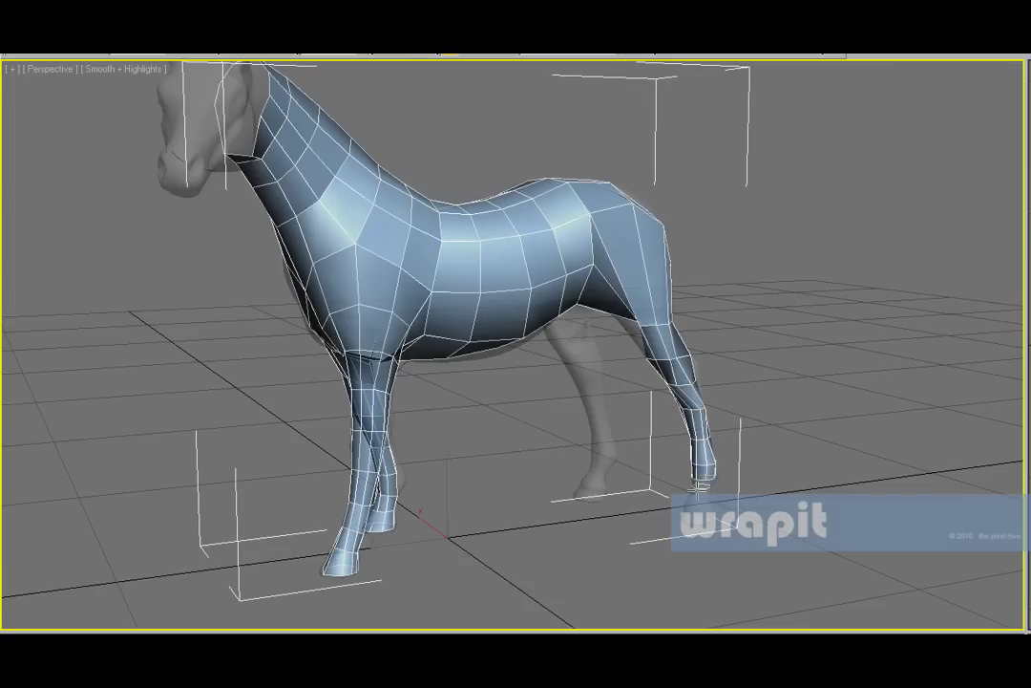
mouse_move(611, 411)
alt+middle_down()
mouse_move(683, 411)
mouse_move(557, 398)
mouse_move(647, 402)
alt+middle_up()
Step: Delete a far-flank vertex and extrude the resulting hole down the other hind leg
key(1)
click(541, 252)
mouse_move(540, 251)
alt+middle_down()
mouse_move(623, 275)
mouse_move(577, 271)
alt+middle_up()
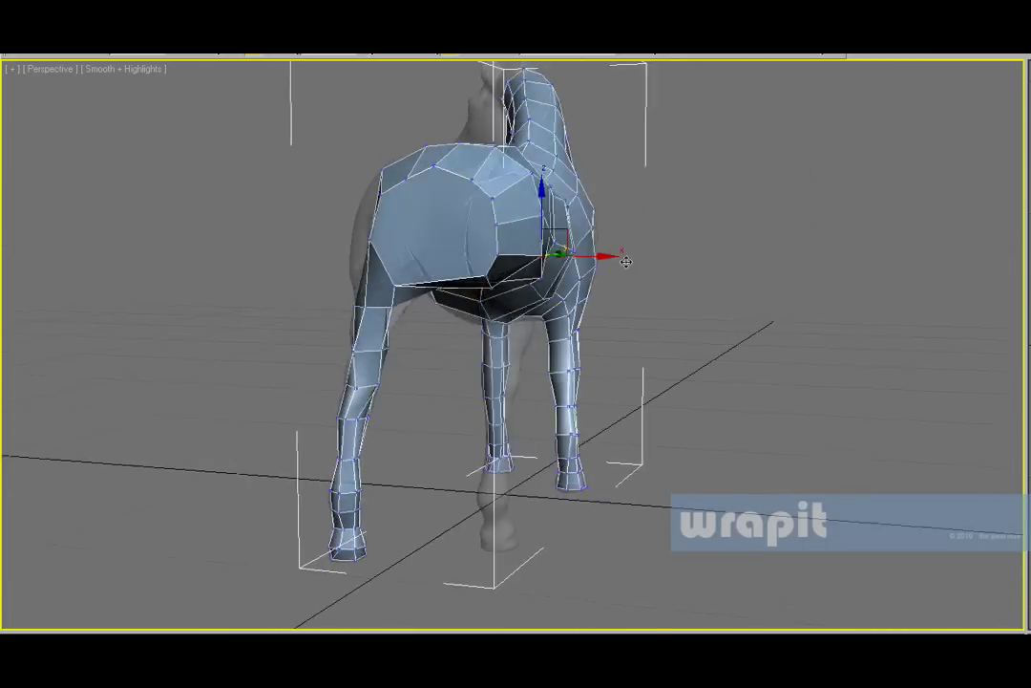
key(Delete)
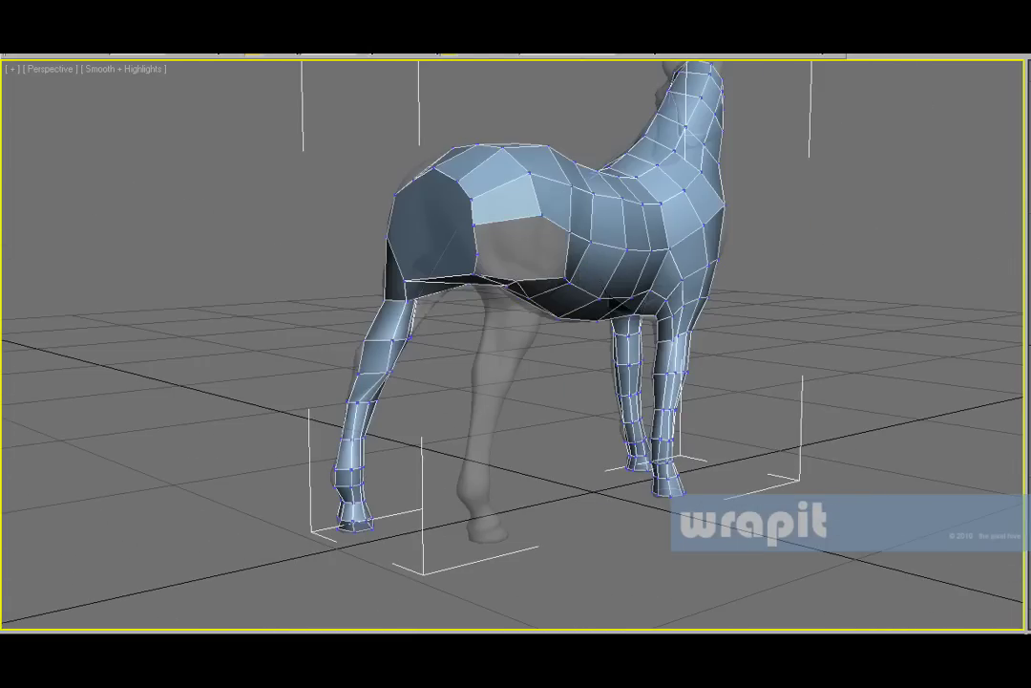
key(1)
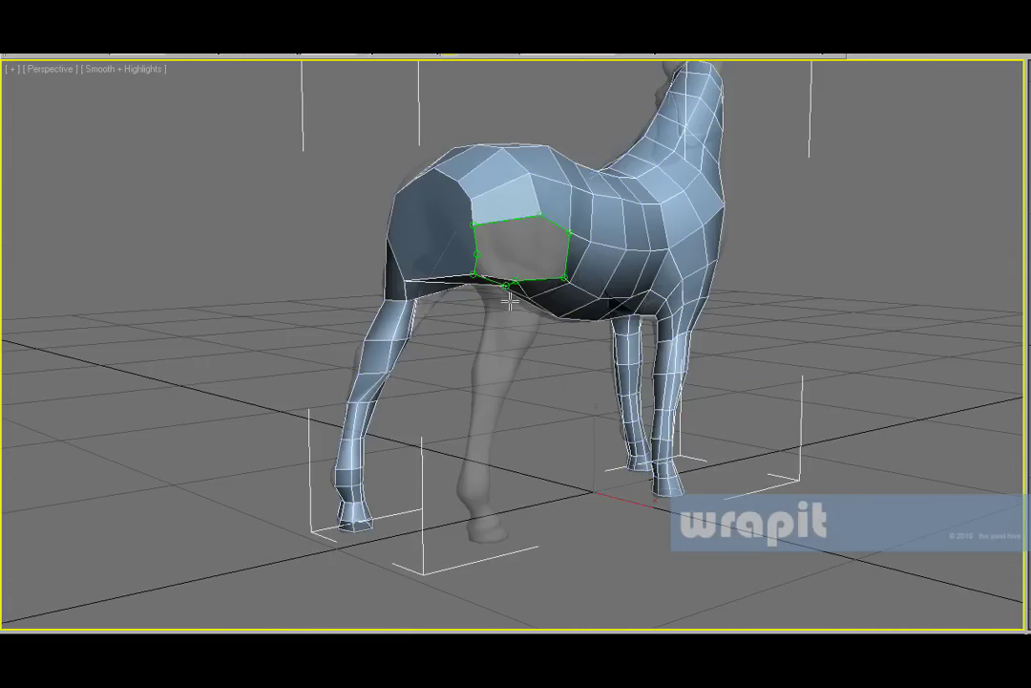
drag(509, 315, 484, 386)
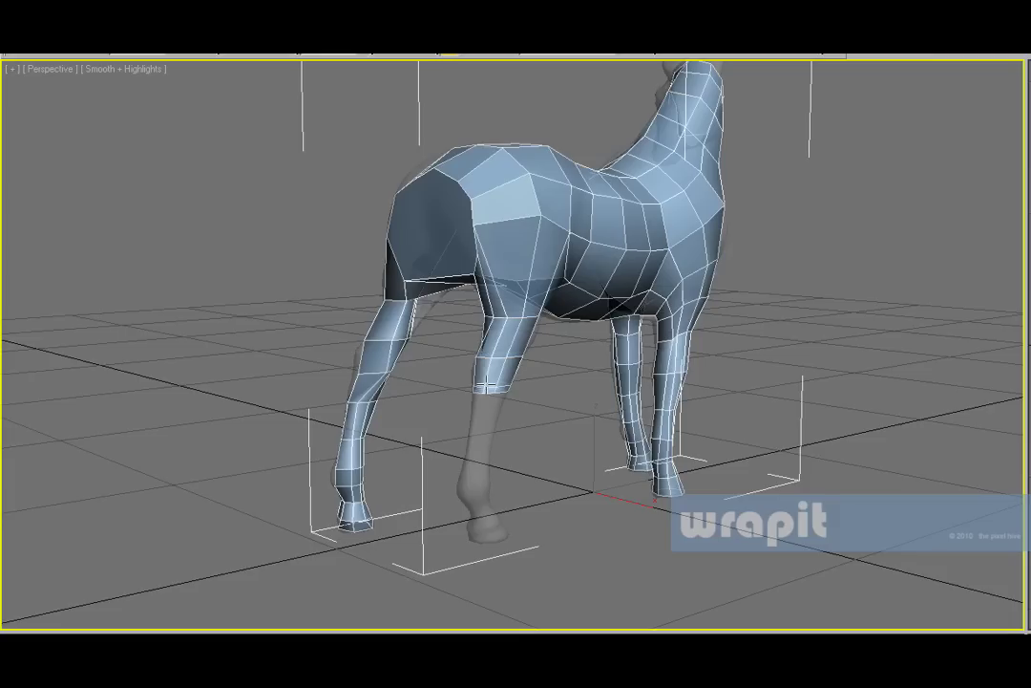
drag(477, 435, 474, 489)
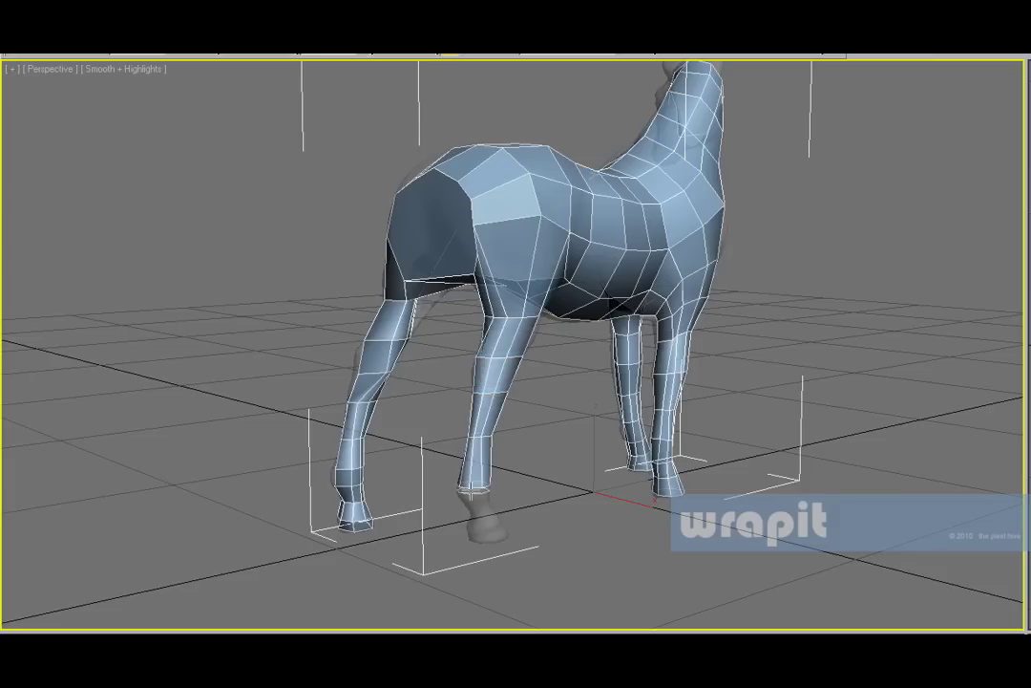
alt+middle_drag(516, 343, 688, 343)
alt+middle_drag(884, 380, 686, 382)
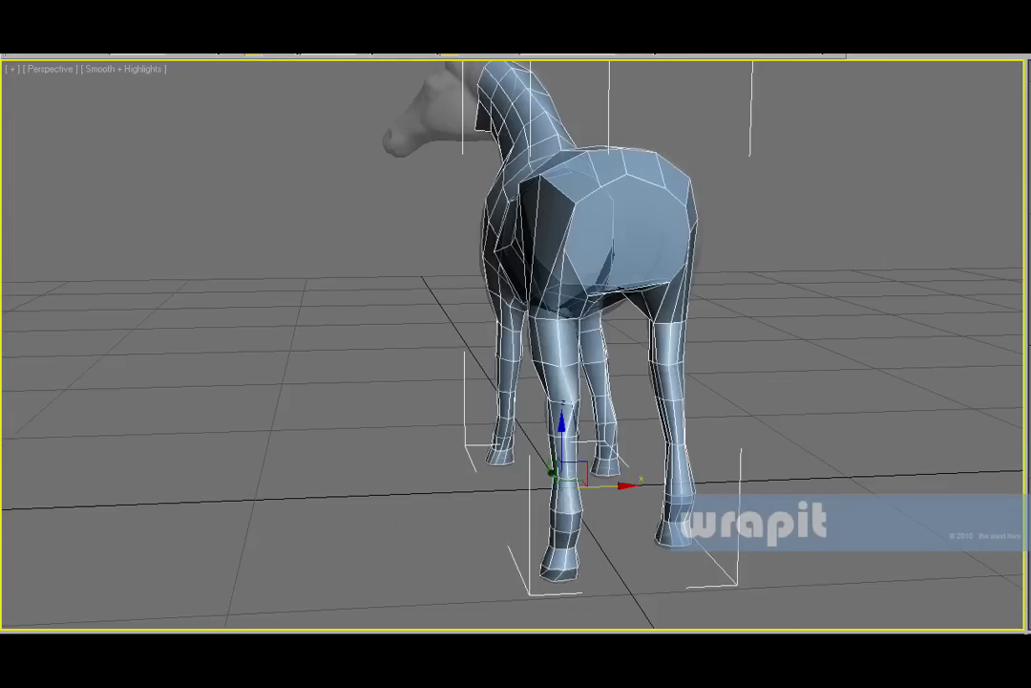
Step: Select the lower rump faces and connect them with 3 new edge loops
click(669, 492)
click(659, 253)
alt+middle_drag(535, 277, 619, 274)
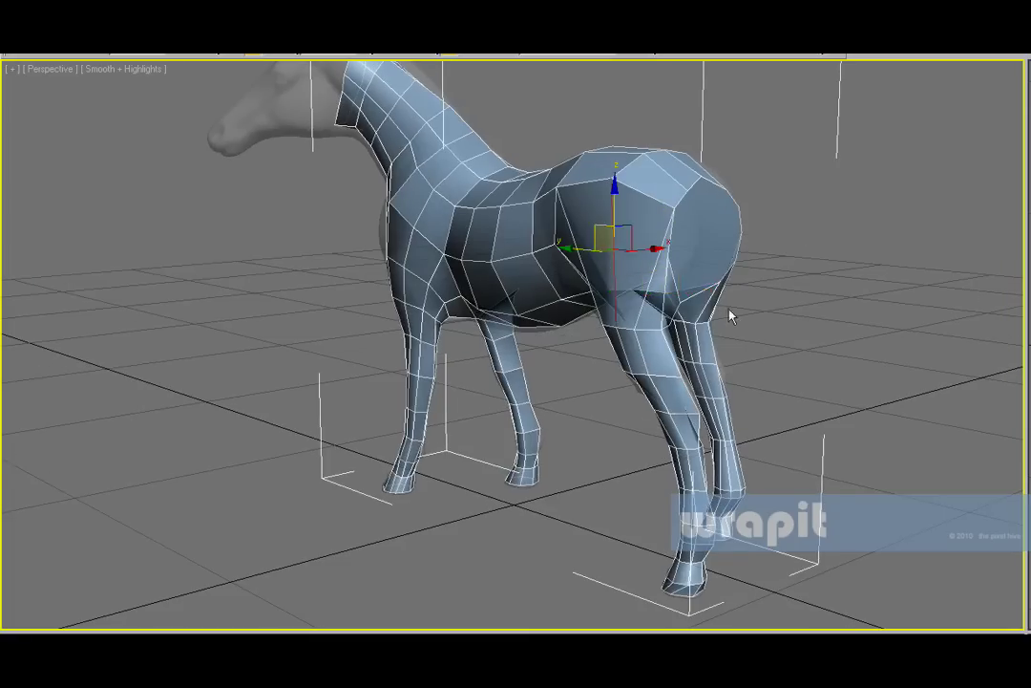
alt+middle_drag(730, 315, 704, 304)
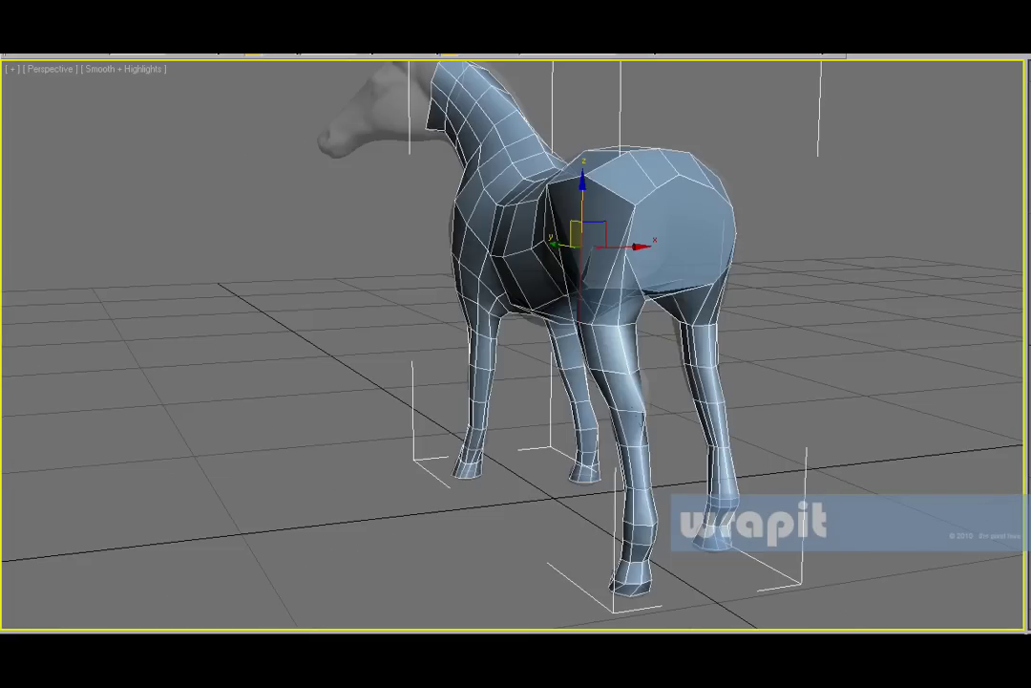
click(669, 286)
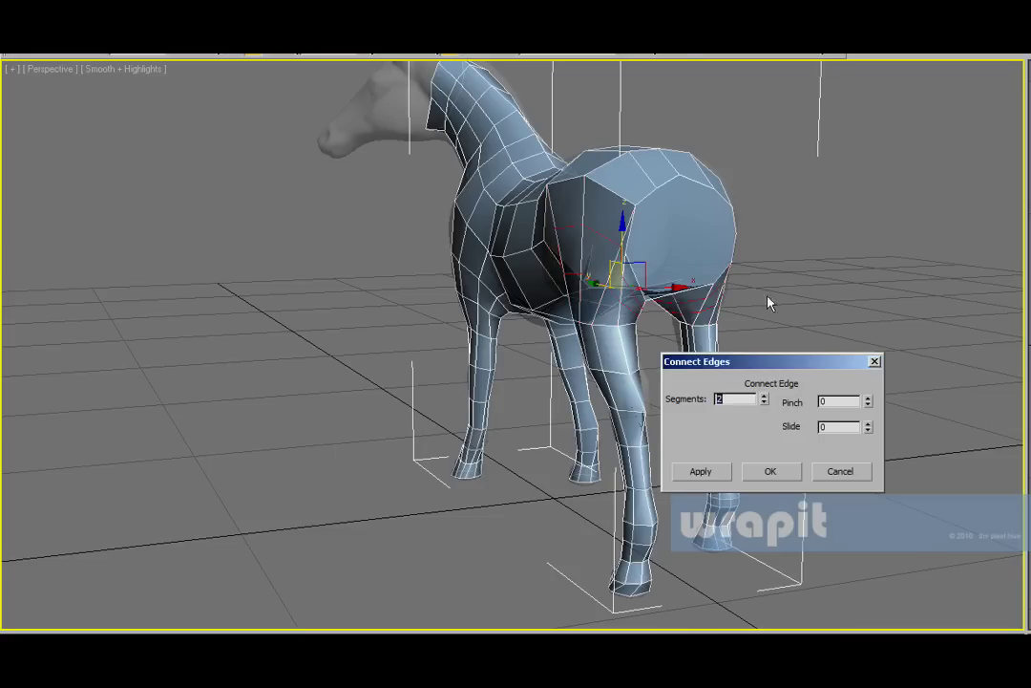
alt+middle_drag(648, 248, 641, 210)
scroll(642, 210, up, 5)
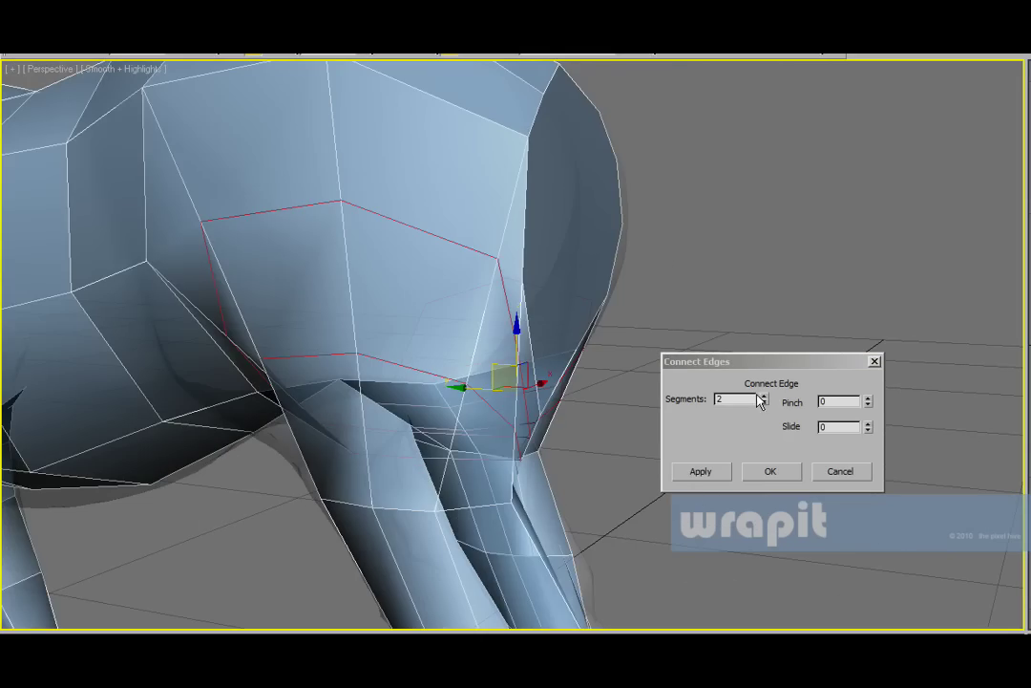
click(763, 397)
click(770, 472)
scroll(767, 420, down, 5)
Step: Select all the vertices of the rear legs in vertex mode
mouse_move(766, 361)
alt+middle_down()
mouse_move(640, 357)
mouse_move(798, 343)
alt+middle_up()
scroll(798, 343, up, 5)
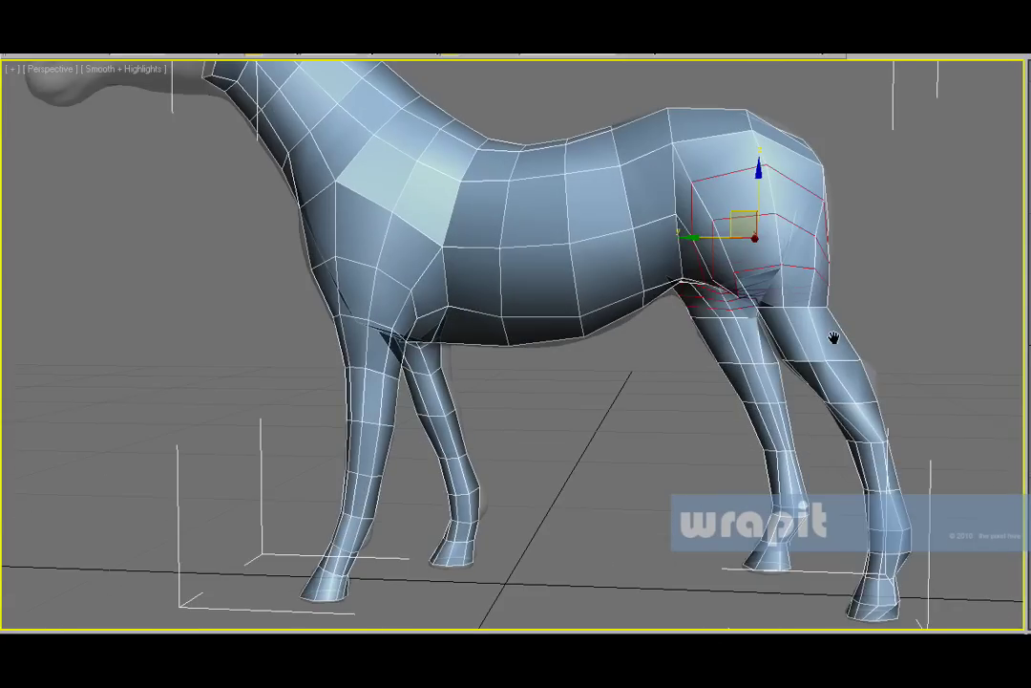
scroll(791, 238, down, 5)
key(1)
drag(592, 206, 774, 513)
scroll(729, 393, up, 4)
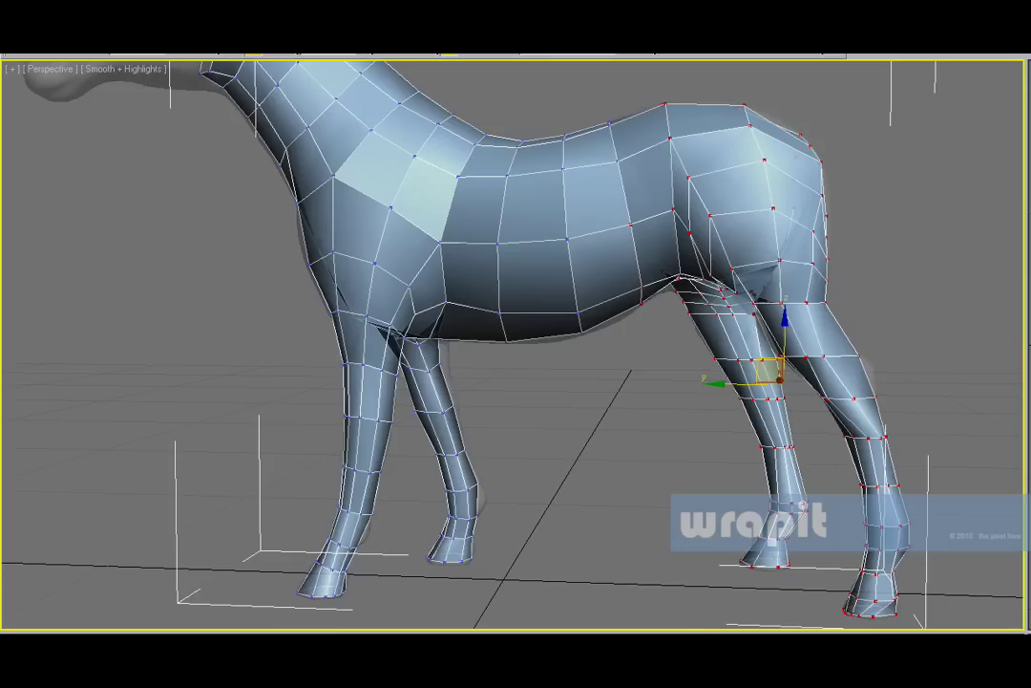
alt+middle_drag(726, 219, 859, 224)
Step: Extrude the polygon at the horse's rear end into a small capped stub
key(4)
click(745, 191)
alt+middle_drag(745, 191, 831, 201)
mouse_move(712, 234)
mouse_down()
mouse_move(713, 224)
mouse_move(718, 239)
mouse_up()
mouse_move(718, 239)
alt+middle_down()
mouse_move(774, 240)
mouse_move(587, 230)
mouse_move(805, 237)
alt+middle_up()
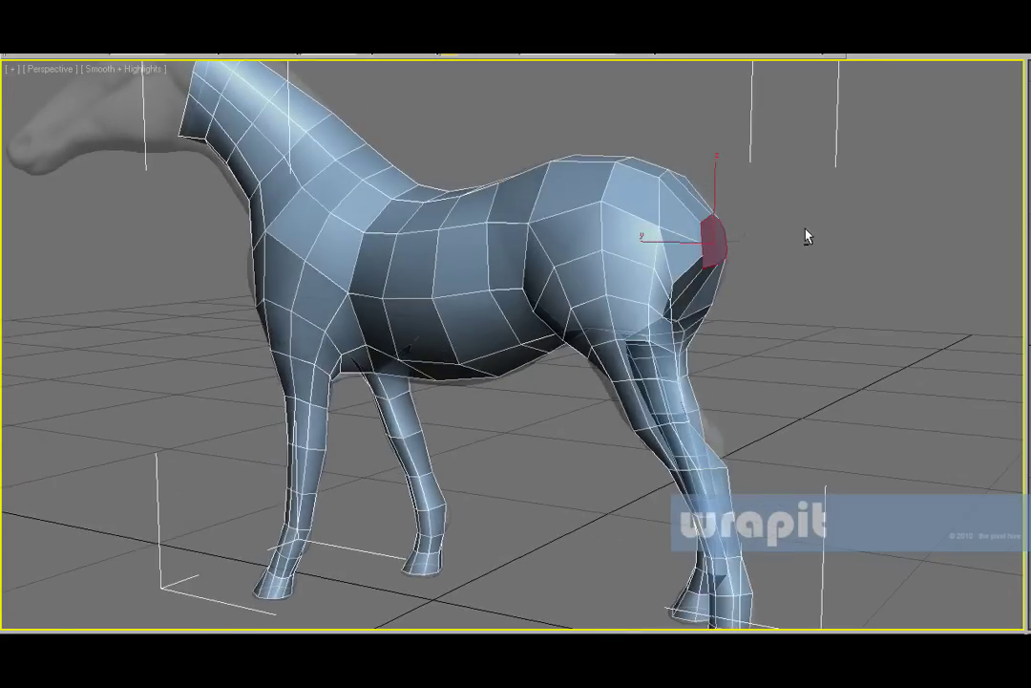
scroll(805, 236, down, 5)
mouse_move(877, 221)
alt+middle_down()
mouse_move(729, 232)
mouse_move(744, 258)
mouse_move(735, 225)
mouse_move(730, 237)
alt+middle_up()
scroll(753, 248, up, 2)
Step: Move the vertices between the hind legs and at the top of the leg gap
right_click(764, 240)
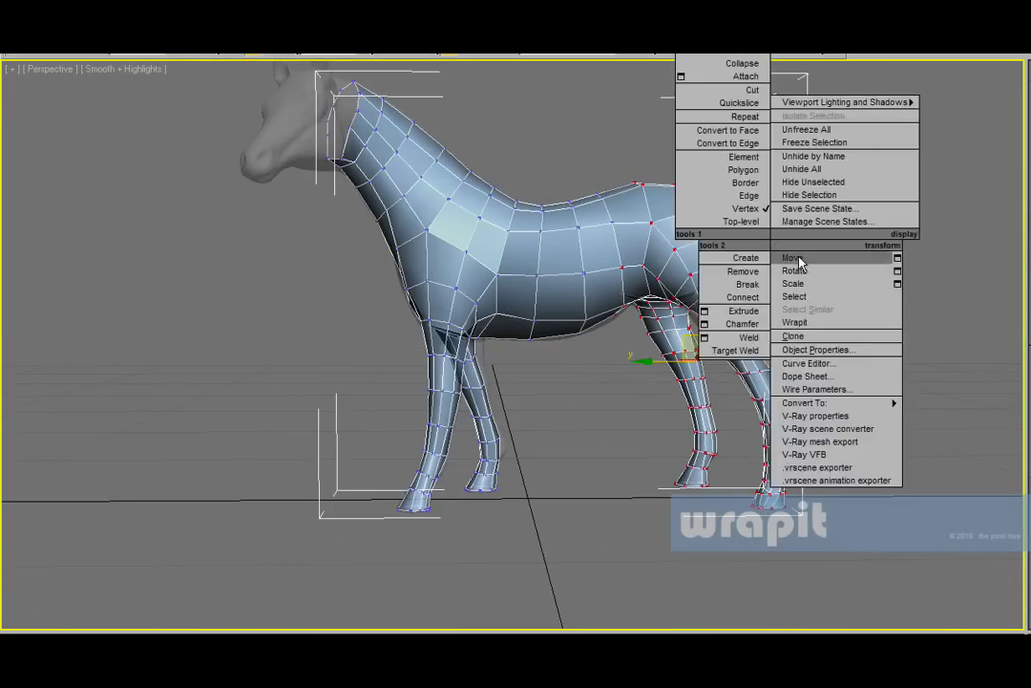
click(716, 216)
scroll(684, 260, up, 3)
scroll(684, 260, up, 3)
scroll(684, 259, up, 3)
scroll(634, 265, down, 4)
alt+middle_drag(634, 266, 775, 226)
click(708, 251)
mouse_move(684, 227)
mouse_down()
mouse_move(641, 260)
mouse_move(653, 294)
mouse_move(635, 307)
mouse_up()
drag(612, 263, 587, 264)
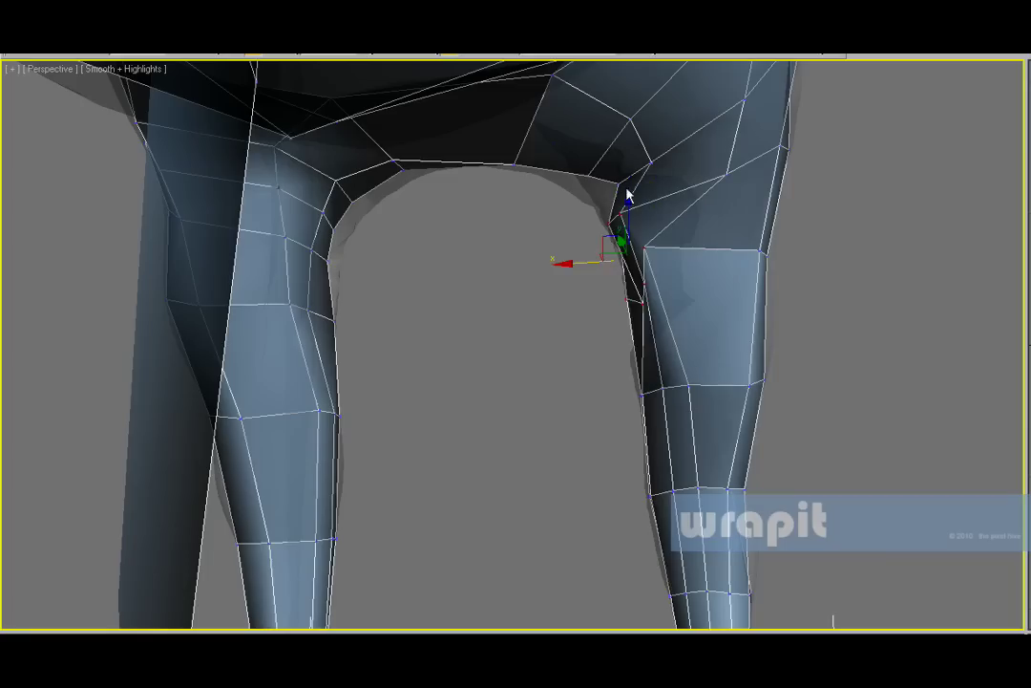
mouse_move(571, 170)
mouse_down()
mouse_move(611, 194)
mouse_move(573, 179)
mouse_up()
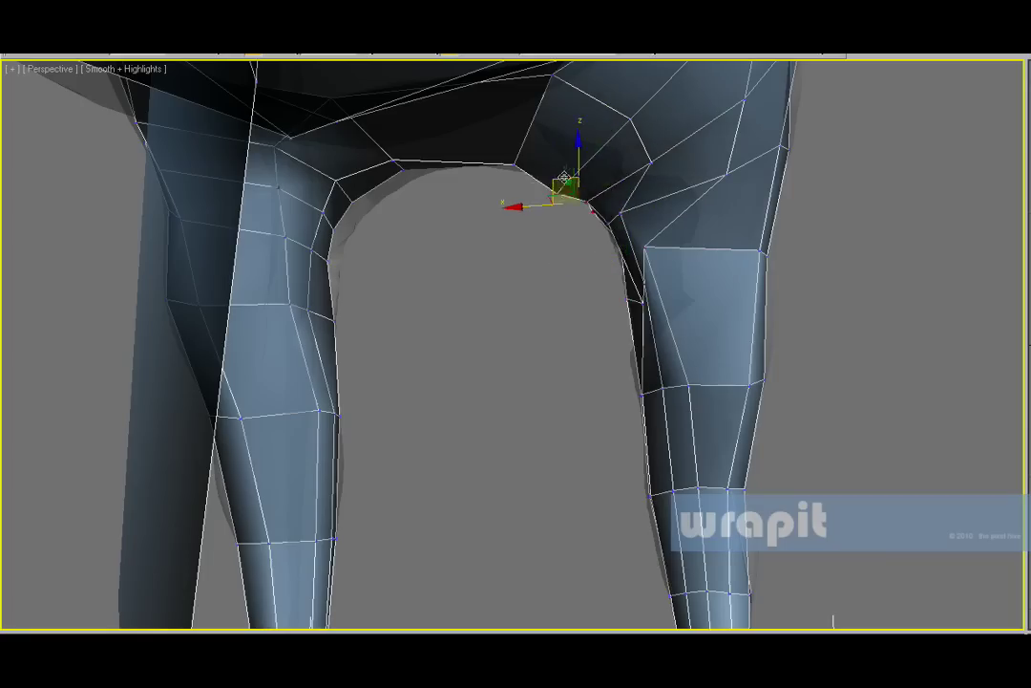
mouse_move(649, 167)
alt+middle_down()
mouse_move(640, 201)
mouse_move(759, 239)
mouse_move(727, 203)
alt+middle_up()
click(737, 216)
Step: Raise the hind-leg knee vertices to give the hock a more defined bend
mouse_move(685, 241)
alt+middle_down()
mouse_move(753, 168)
mouse_move(785, 178)
alt+middle_up()
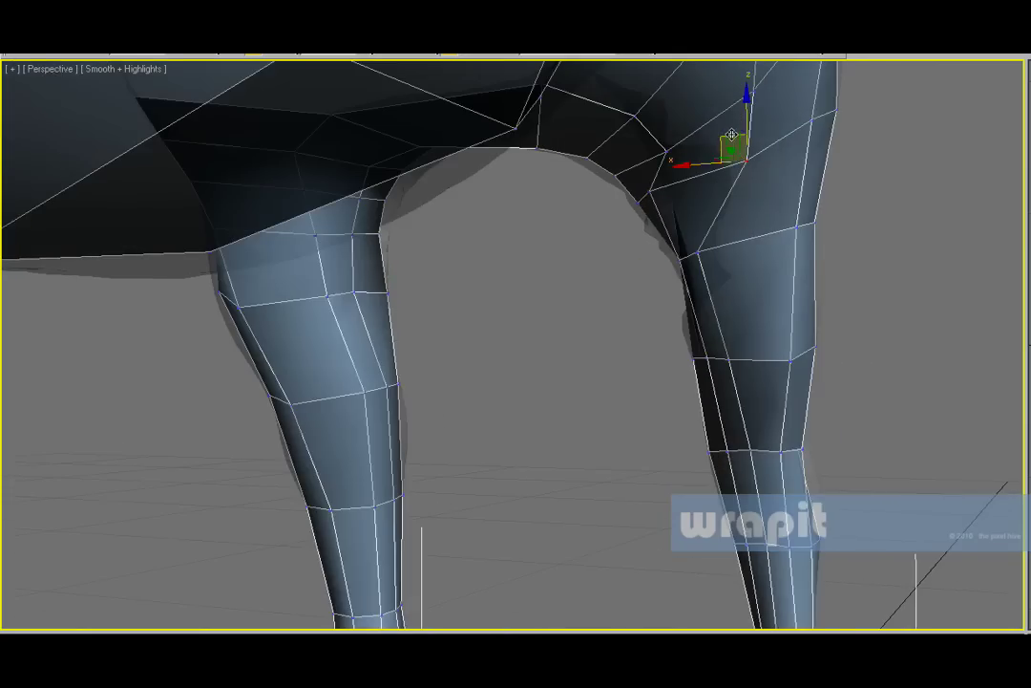
scroll(731, 136, down, 5)
scroll(766, 300, down, 3)
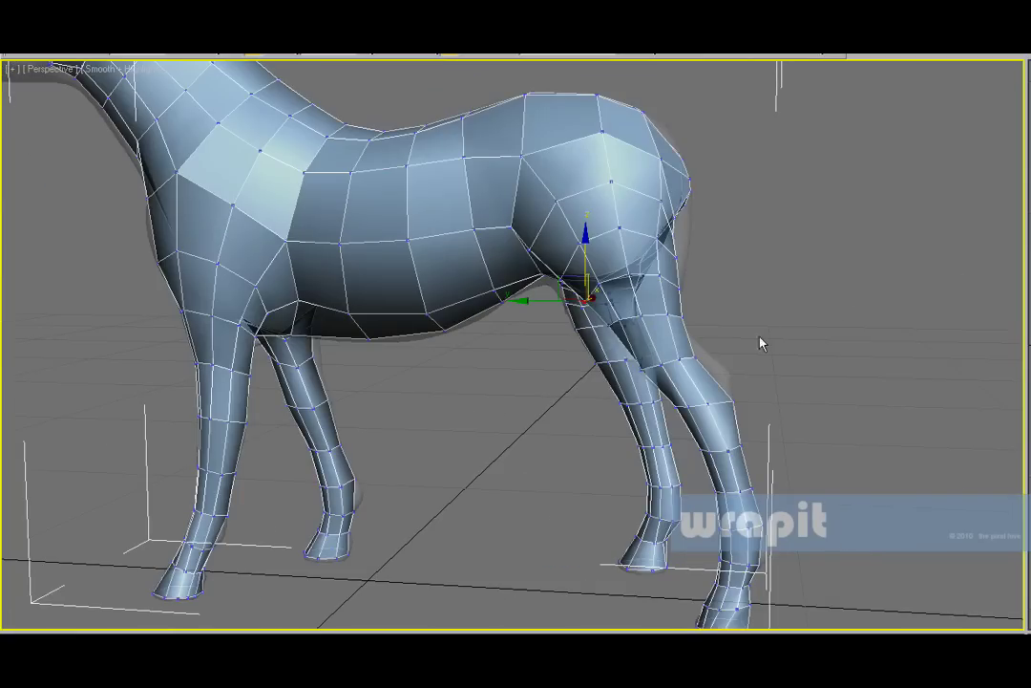
drag(712, 416, 710, 412)
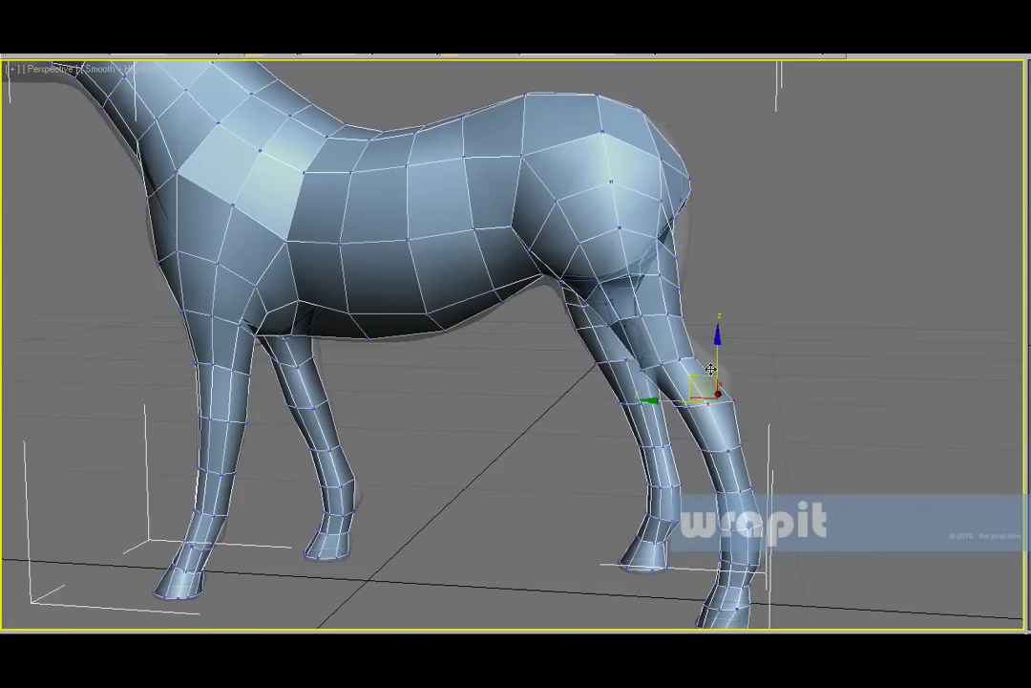
drag(710, 369, 724, 367)
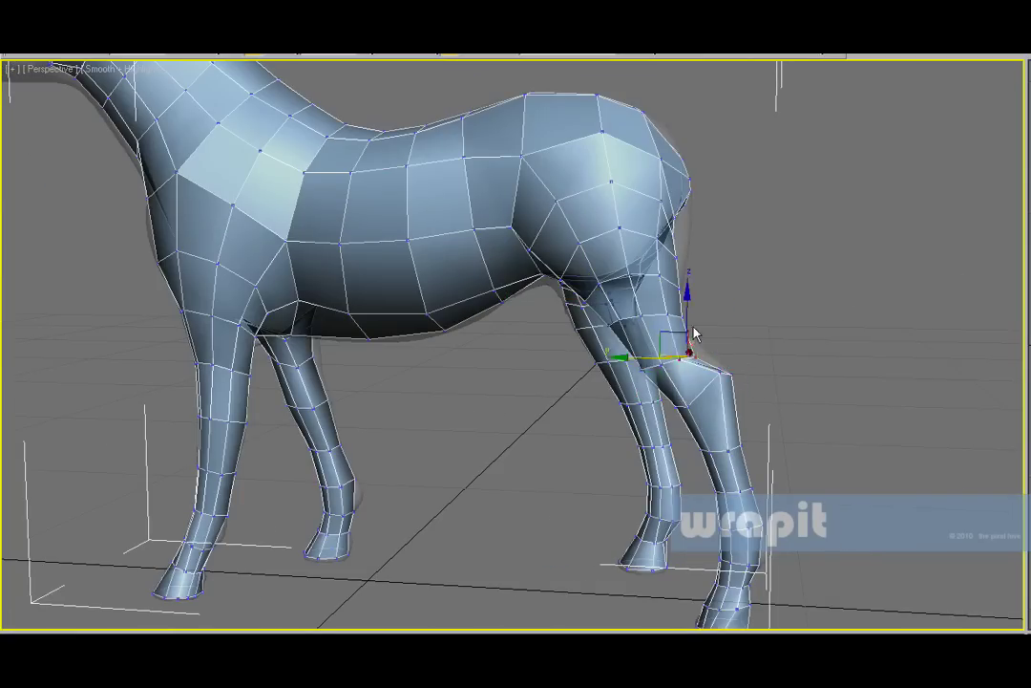
alt+middle_drag(700, 342, 695, 334)
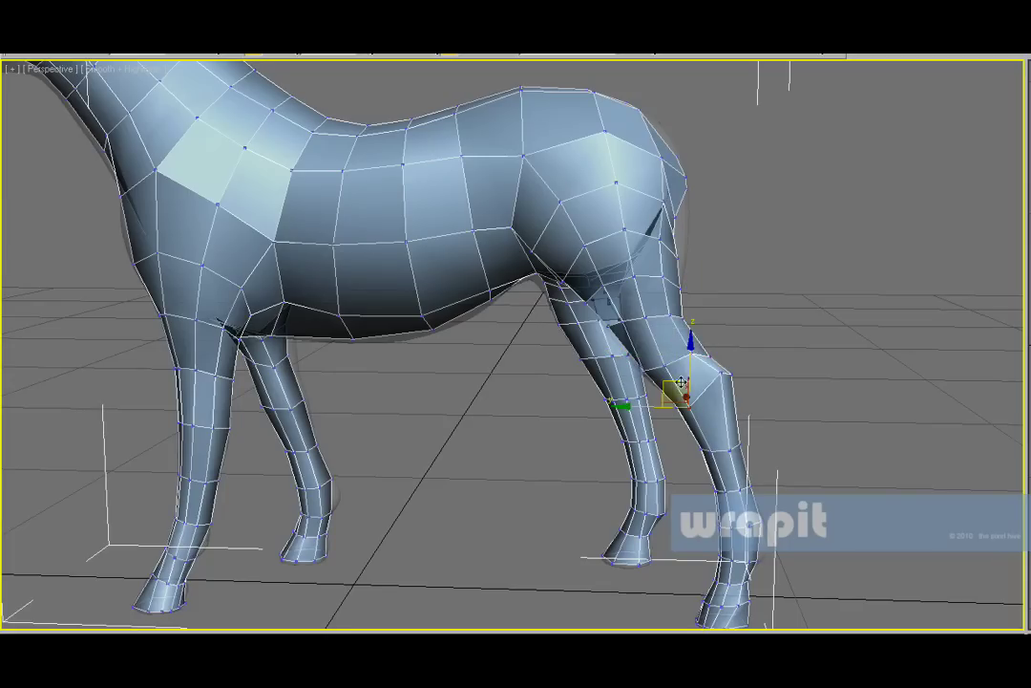
alt+middle_drag(696, 413, 785, 385)
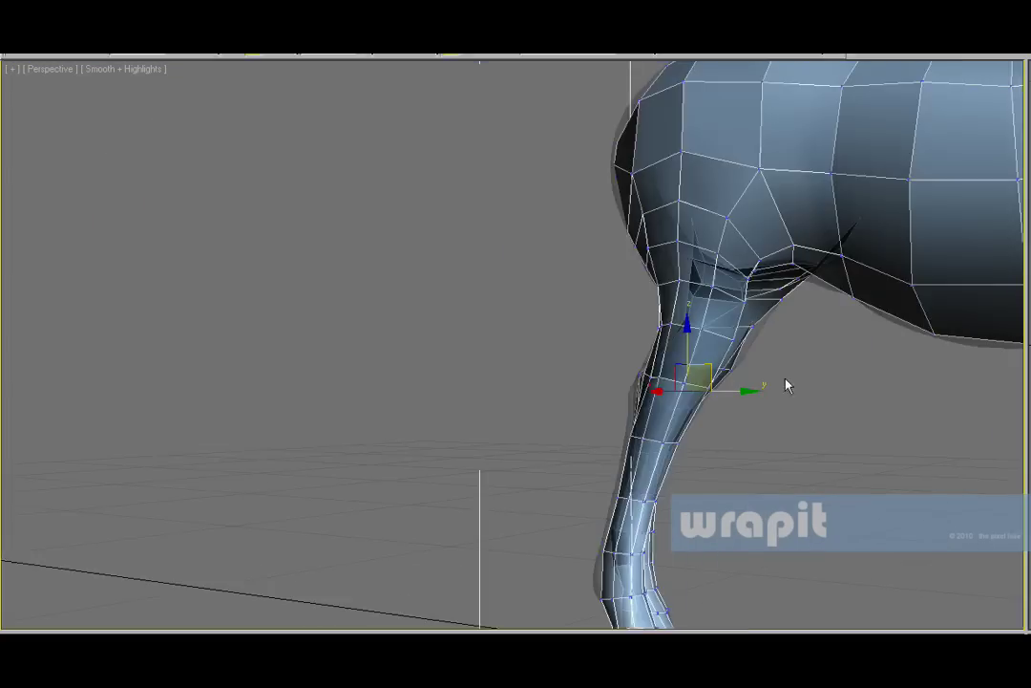
drag(729, 412, 729, 413)
scroll(728, 413, down, 3)
alt+middle_drag(728, 413, 855, 368)
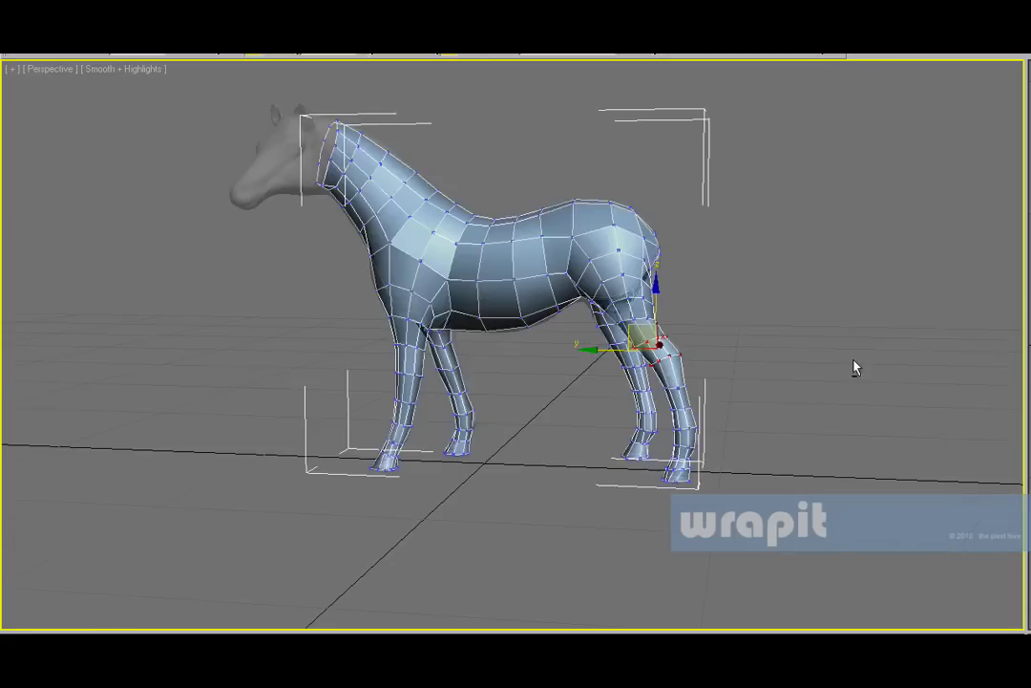
scroll(771, 375, down, 5)
scroll(597, 360, up, 3)
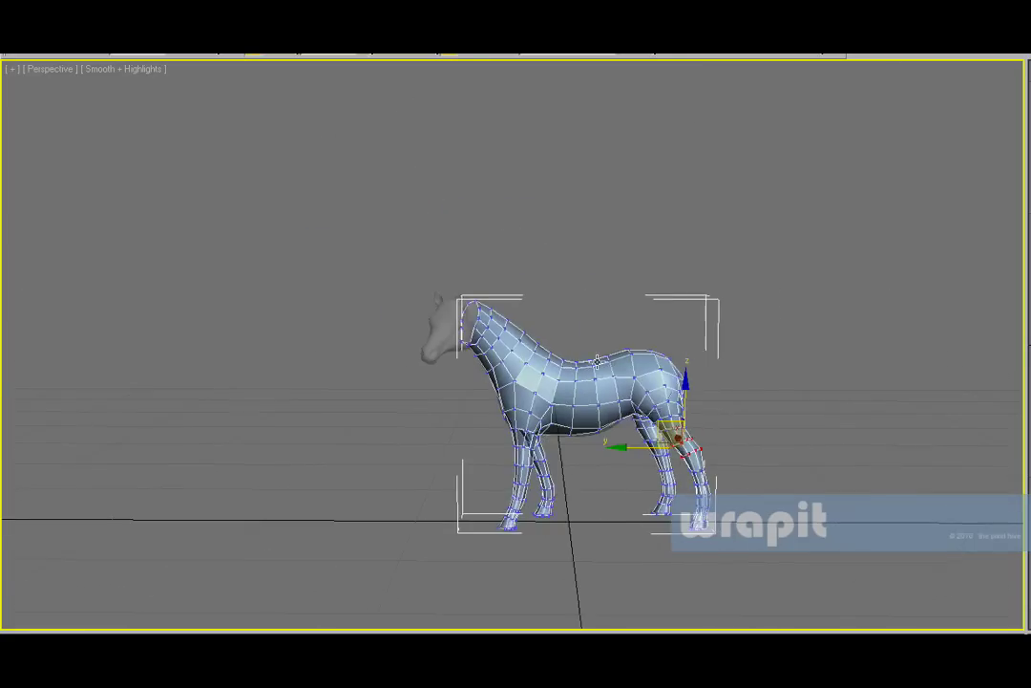
scroll(597, 360, up, 5)
mouse_move(596, 360)
alt+middle_down()
mouse_move(626, 326)
mouse_move(665, 322)
alt+middle_up()
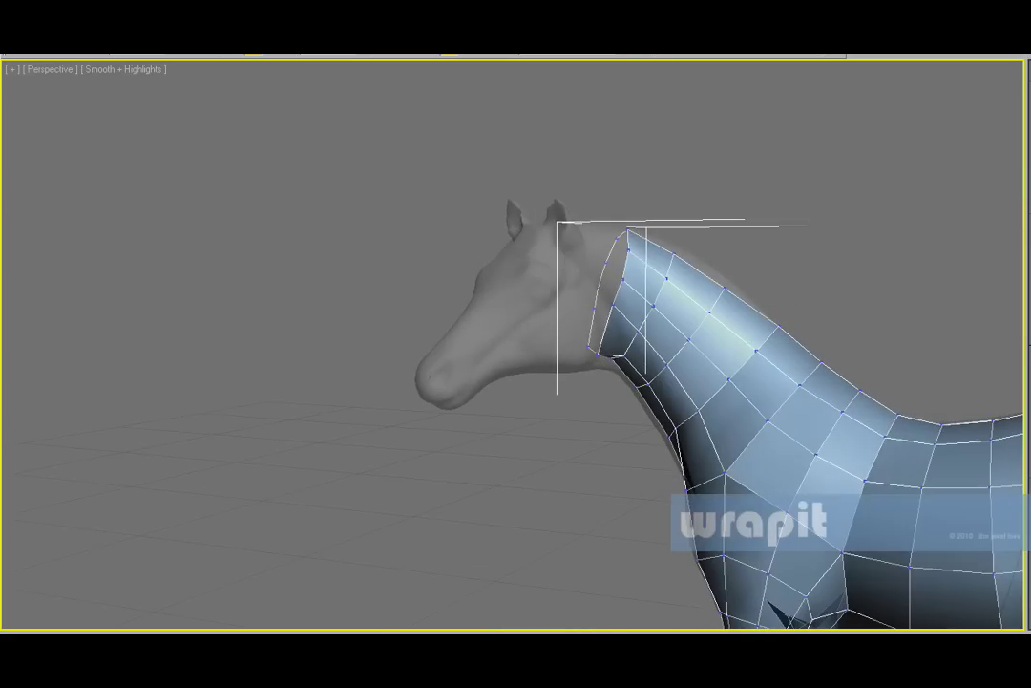
Step: Extrude the neck's open border forward to build the head polygons
alt+middle_drag(505, 243, 604, 279)
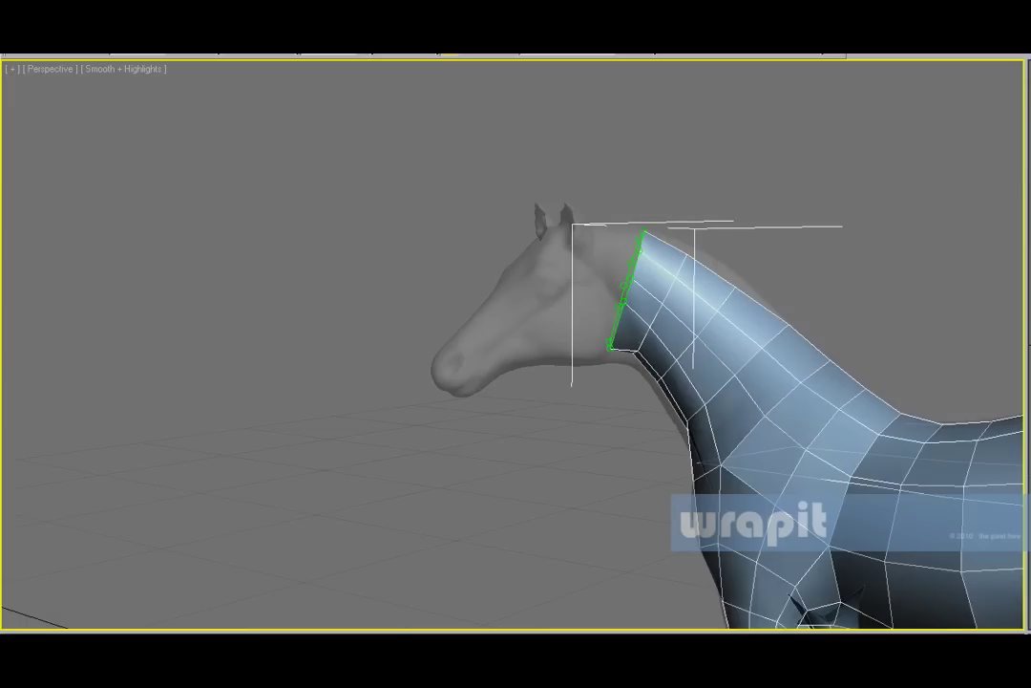
mouse_move(626, 287)
shift+mouse_down()
mouse_move(592, 288)
mouse_move(487, 326)
mouse_move(457, 363)
shift+mouse_up()
alt+middle_drag(456, 363, 855, 368)
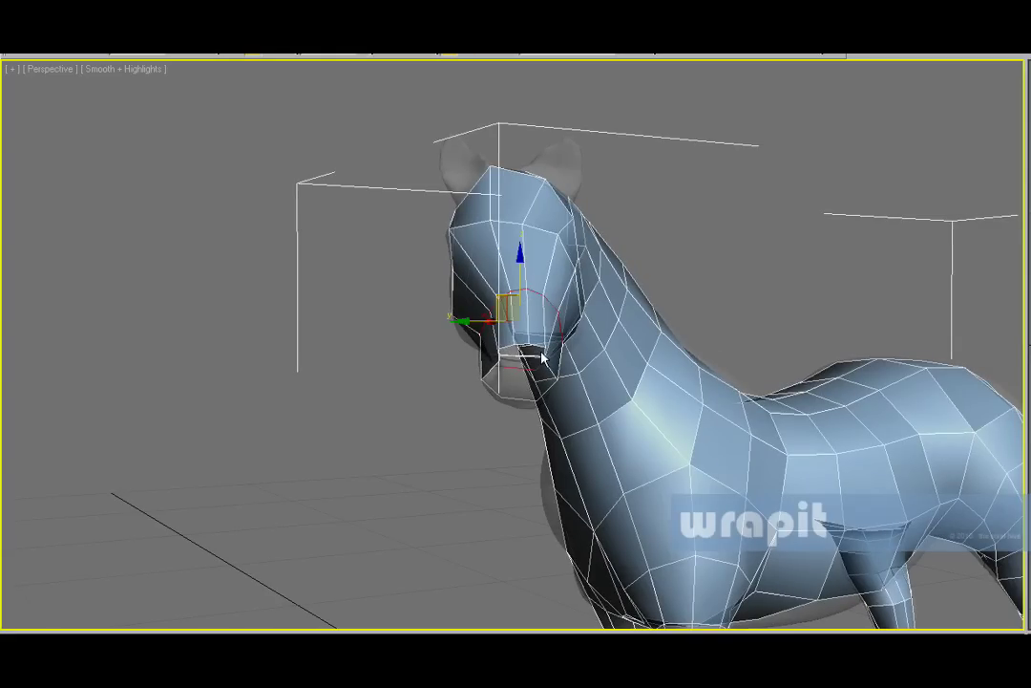
alt+middle_drag(542, 357, 509, 397)
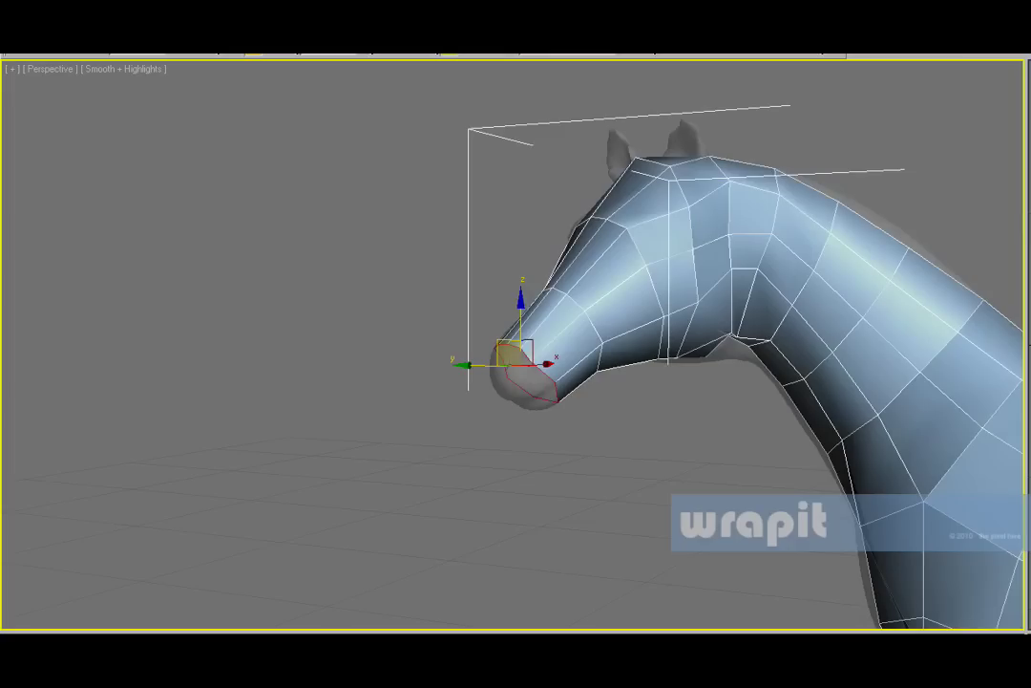
Step: Cap the open hole at the muzzle, discarding a trial extrusion
key(alt+p)
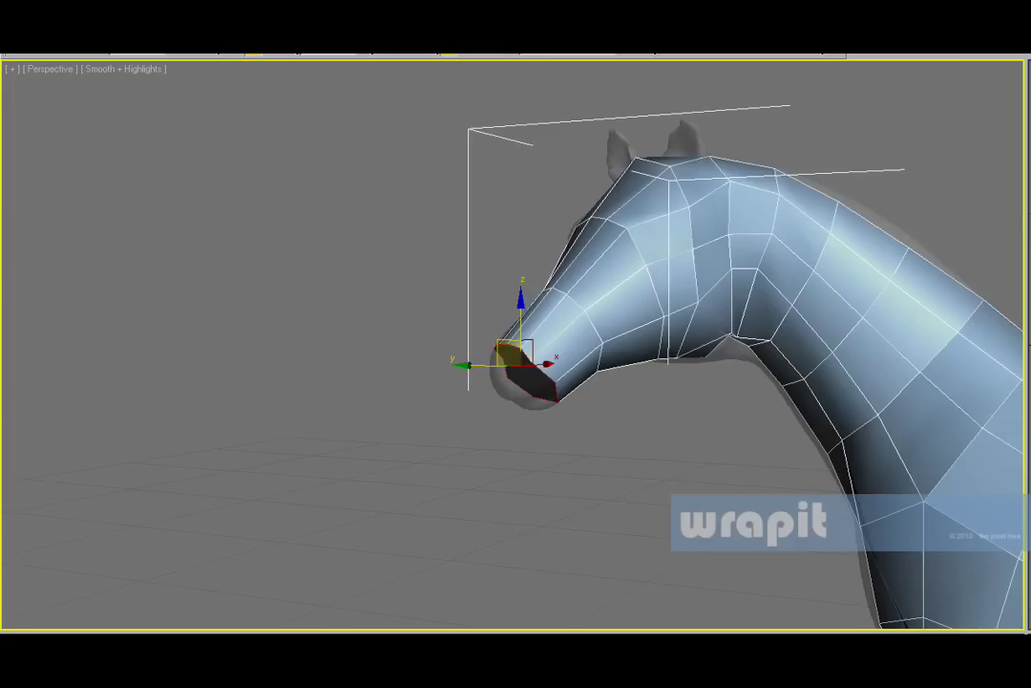
key(shift+e)
key(ctrl+z)
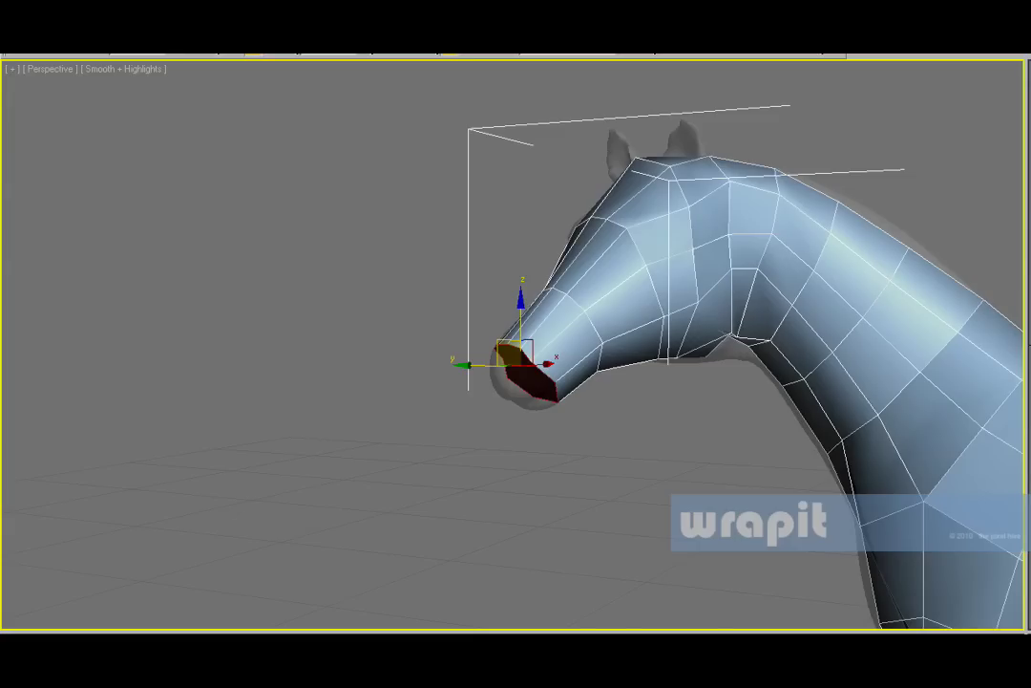
key(q)
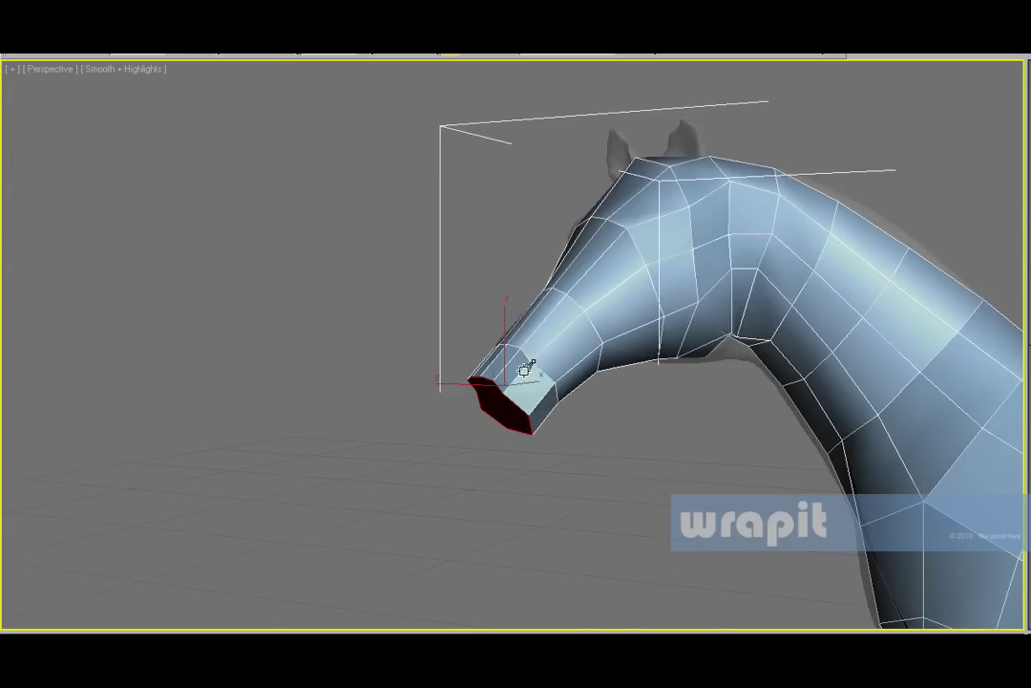
mouse_move(525, 374)
alt+middle_down()
mouse_move(731, 392)
mouse_move(619, 398)
alt+middle_up()
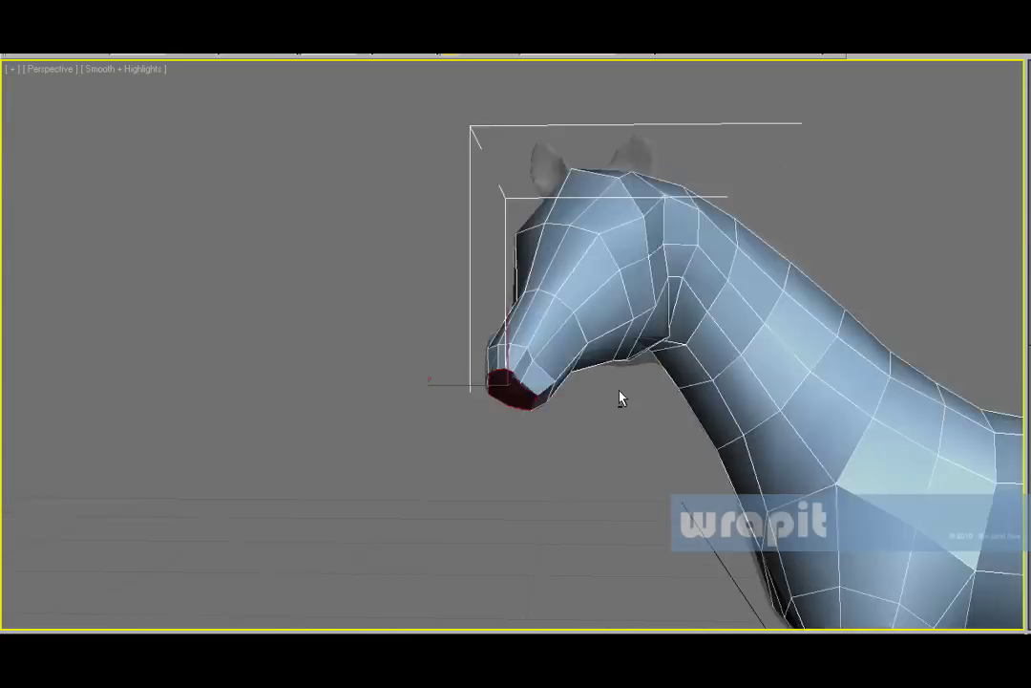
scroll(620, 399, up, 2)
scroll(616, 454, down, 3)
scroll(588, 431, up, 5)
Step: Select an edge across the upper head and extend it into an edge ring
mouse_move(649, 348)
alt+middle_down()
mouse_move(686, 356)
mouse_move(597, 328)
alt+middle_up()
scroll(615, 494, down, 5)
mouse_move(615, 495)
alt+middle_down()
mouse_move(571, 478)
mouse_move(839, 475)
mouse_move(343, 497)
mouse_move(562, 492)
mouse_move(489, 405)
mouse_move(516, 341)
alt+middle_up()
scroll(489, 405, up, 3)
scroll(489, 405, up, 2)
scroll(516, 341, up, 2)
key(4)
click(569, 279)
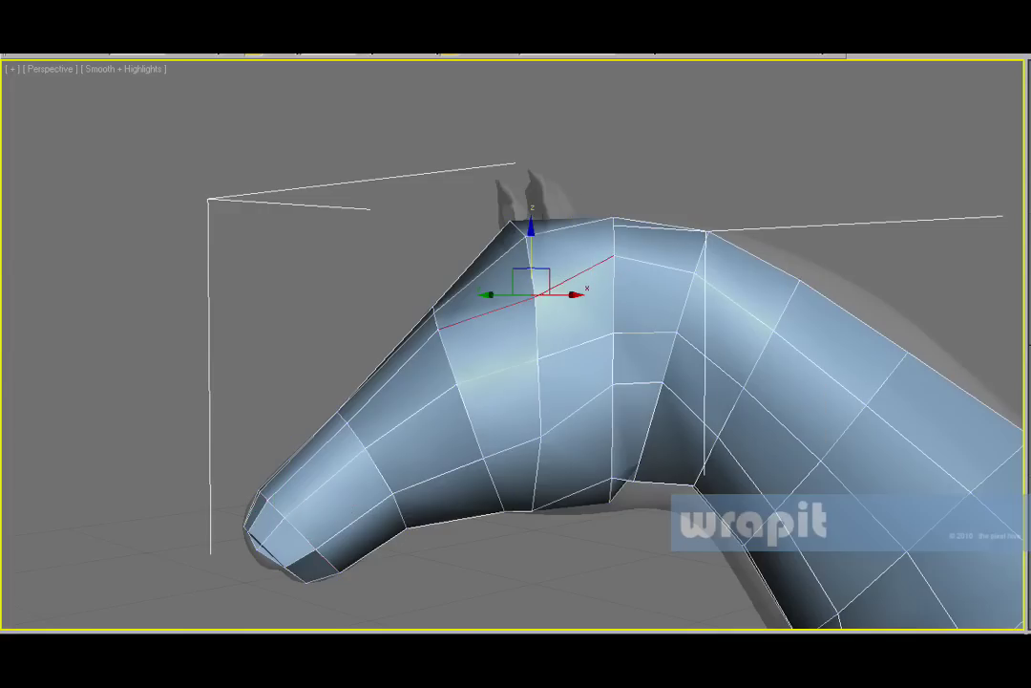
key(alt+r)
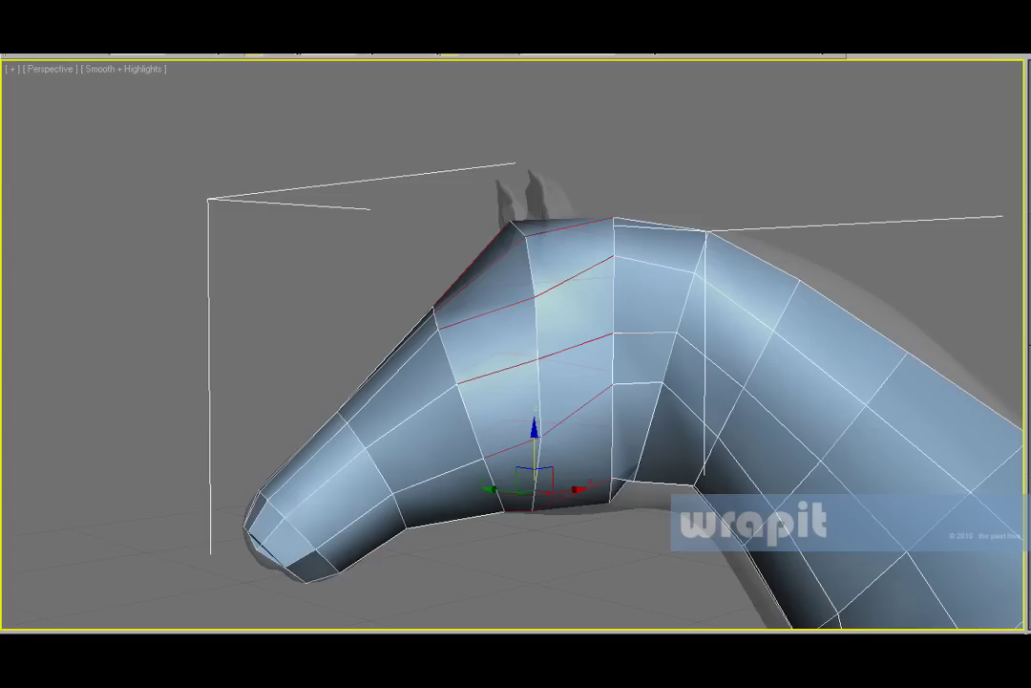
Step: Connect the ring edges with Segments set to 1, adding one head edge loop
key(ctrl+shift+e)
key(ctrl+z)
text(1)
click(778, 471)
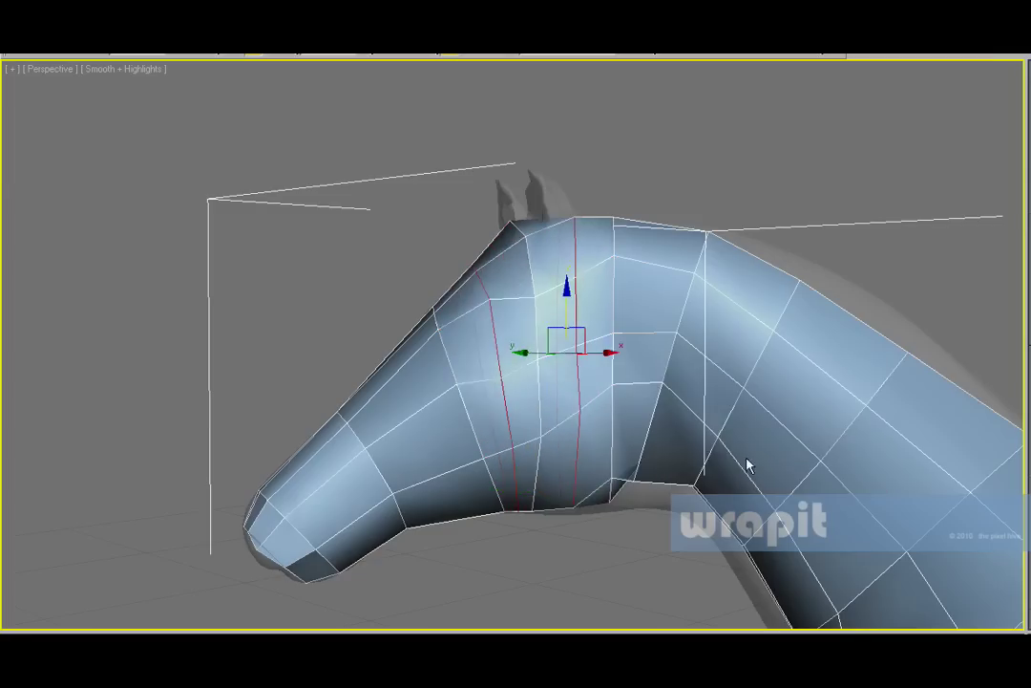
alt+middle_drag(748, 467, 520, 292)
key(shift+z)
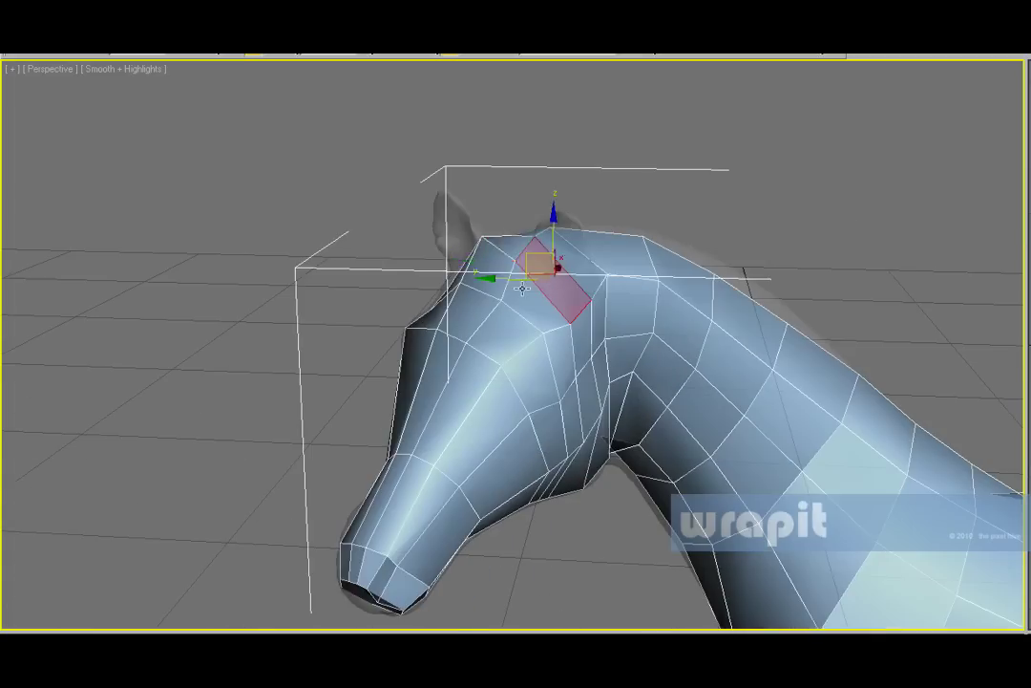
Step: Extrude the ear polygons upward from the top of the head and pinch their tops together
alt+middle_drag(441, 242, 387, 234)
alt+middle_drag(450, 270, 852, 373)
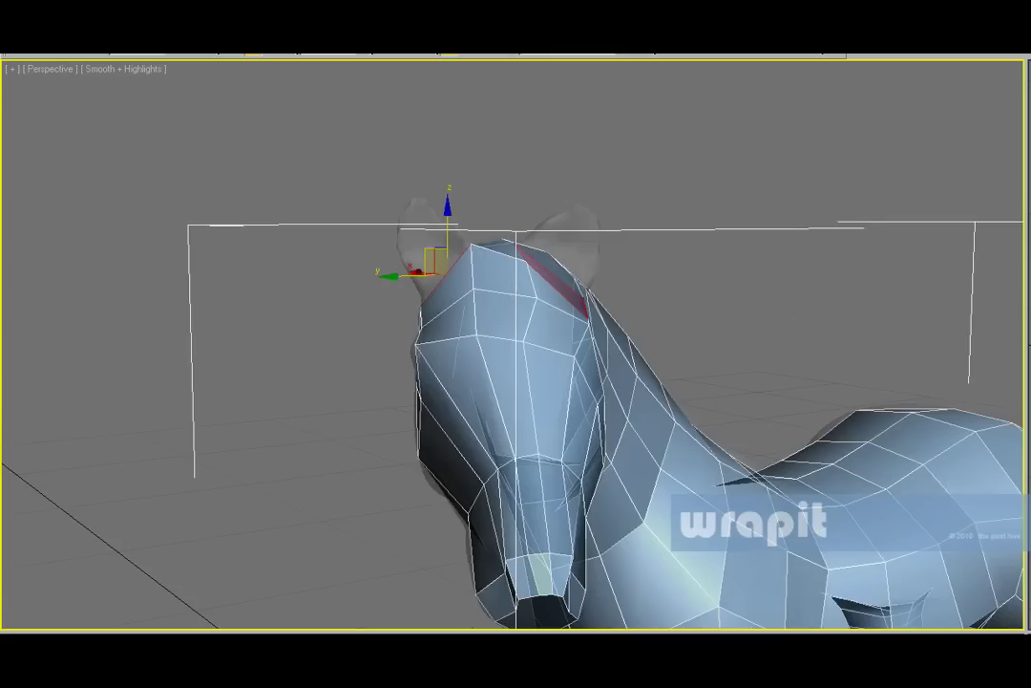
alt+middle_drag(736, 317, 564, 271)
mouse_move(563, 271)
mouse_down()
mouse_move(550, 277)
mouse_move(559, 289)
mouse_up()
mouse_move(559, 289)
alt+middle_down()
mouse_move(387, 291)
mouse_move(792, 296)
alt+middle_up()
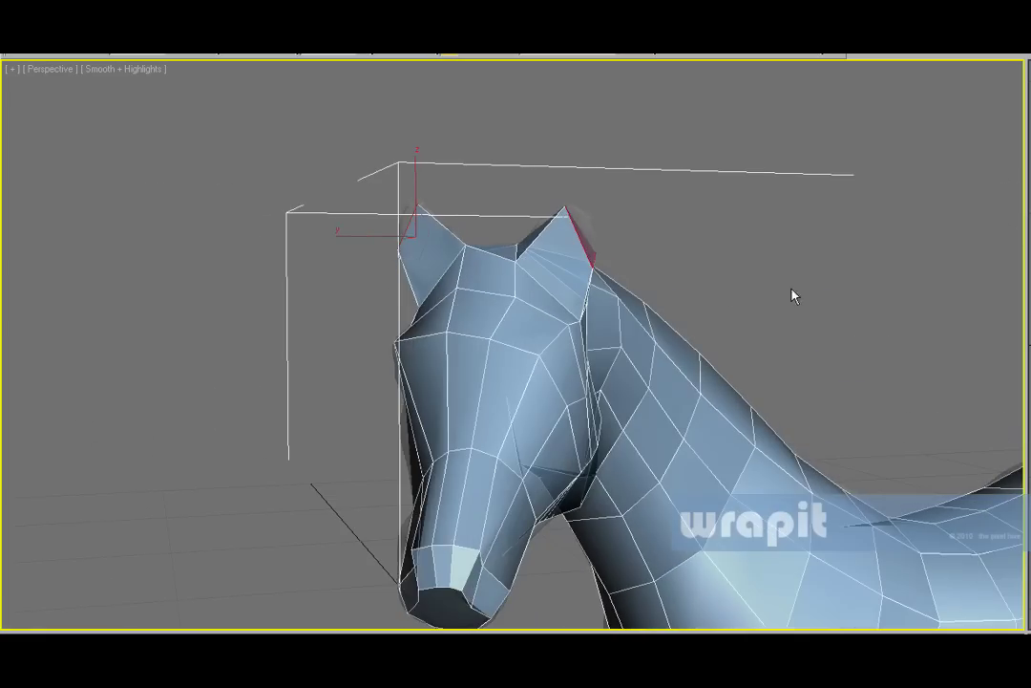
Step: Raise the ear-tip vertices so each ear ends in a sharp point
click(596, 268)
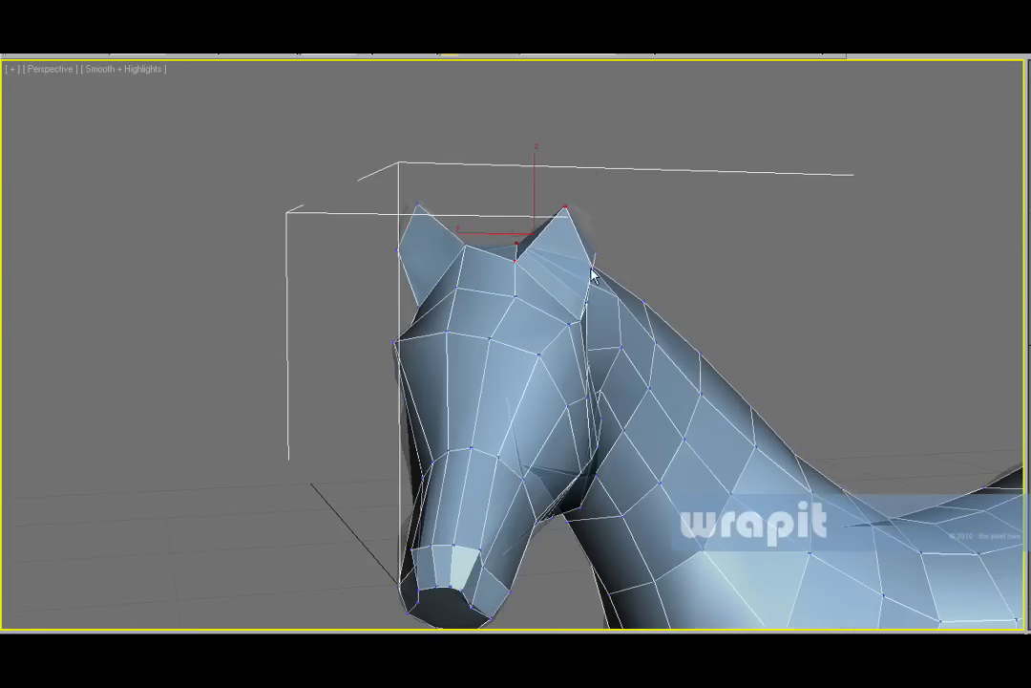
alt+middle_drag(594, 276, 629, 275)
drag(593, 224, 593, 198)
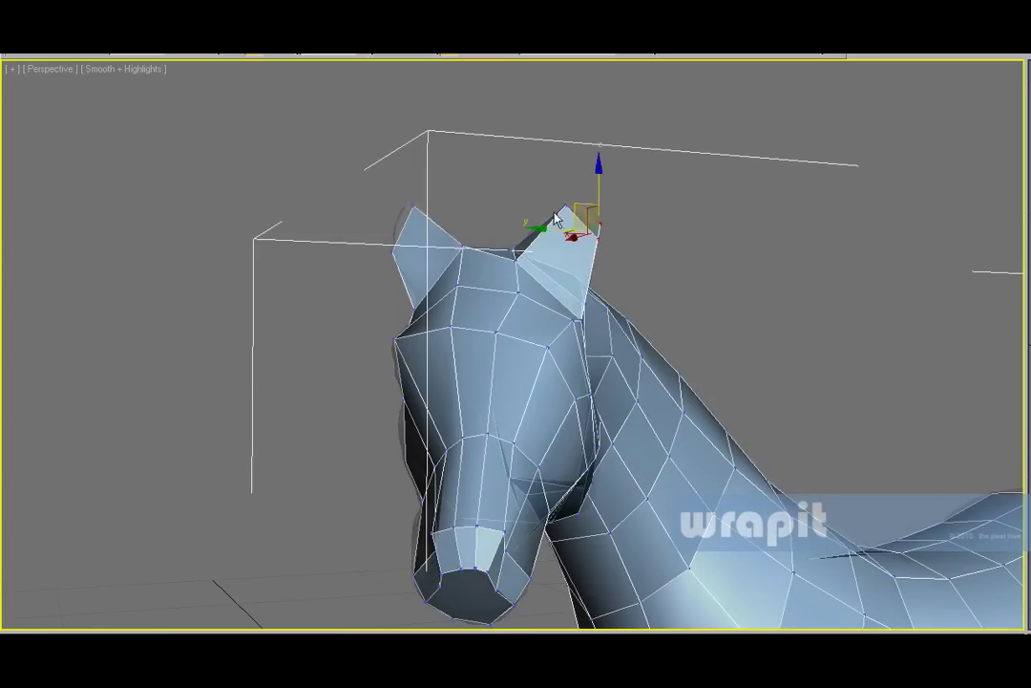
drag(396, 256, 397, 256)
mouse_move(382, 248)
alt+middle_down()
mouse_move(428, 285)
mouse_move(480, 250)
alt+middle_up()
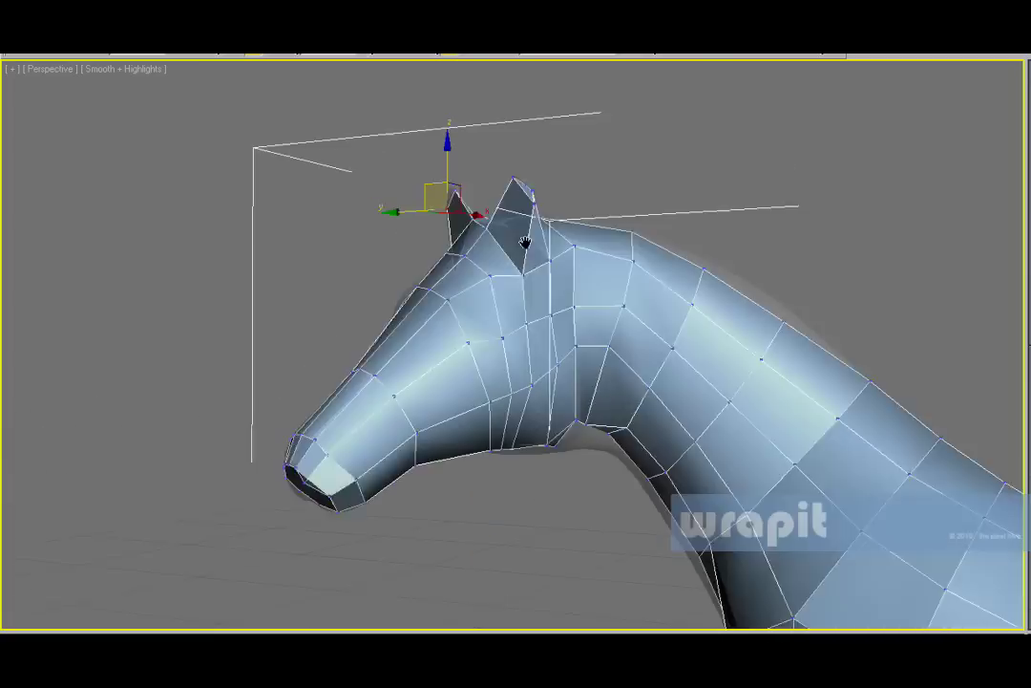
Step: Select the head vertices around both ears and check the head shape from several angles
drag(117, 124, 573, 525)
drag(402, 136, 476, 189)
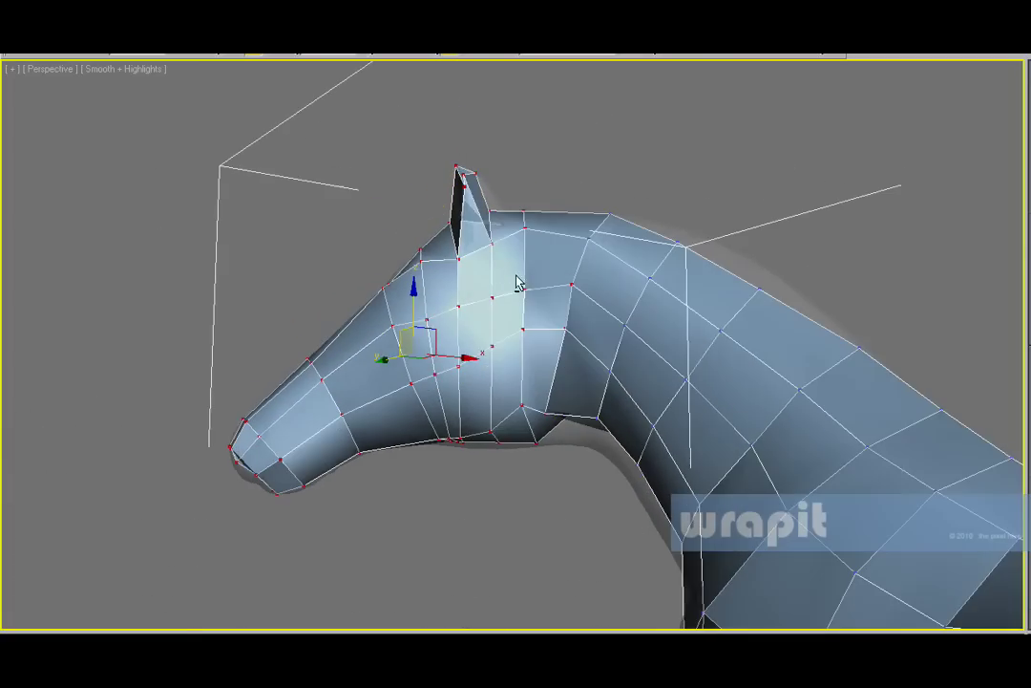
alt+middle_drag(479, 195, 603, 232)
drag(292, 141, 368, 208)
mouse_move(368, 208)
alt+middle_down()
mouse_move(575, 223)
mouse_move(655, 201)
alt+middle_up()
alt+middle_drag(918, 296, 459, 301)
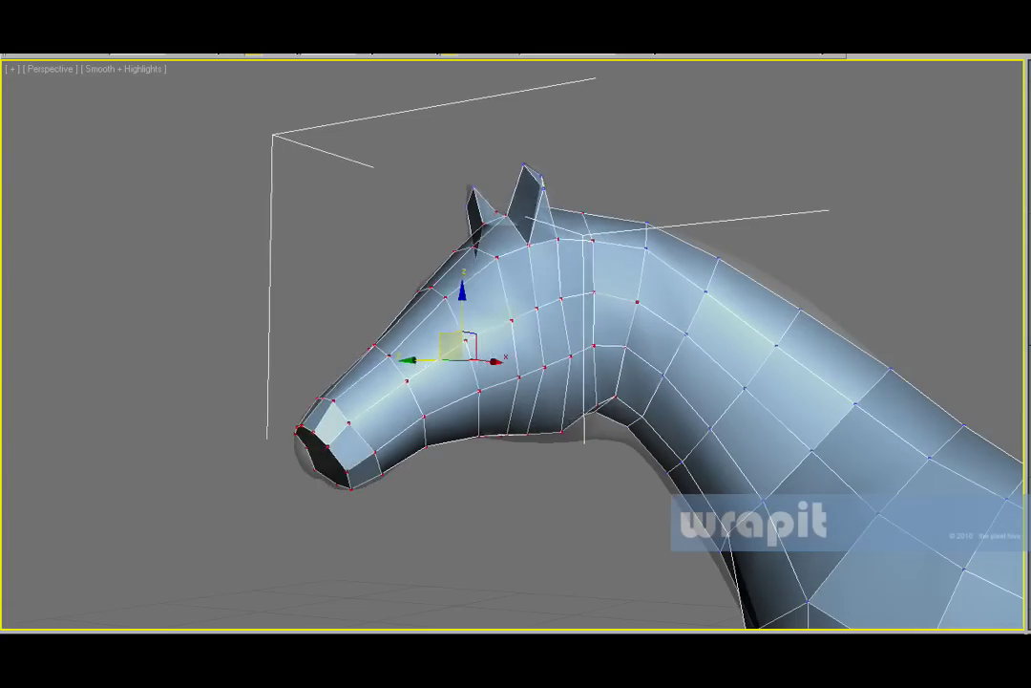
mouse_move(644, 283)
alt+middle_down()
mouse_move(657, 255)
mouse_move(851, 265)
mouse_move(836, 240)
alt+middle_up()
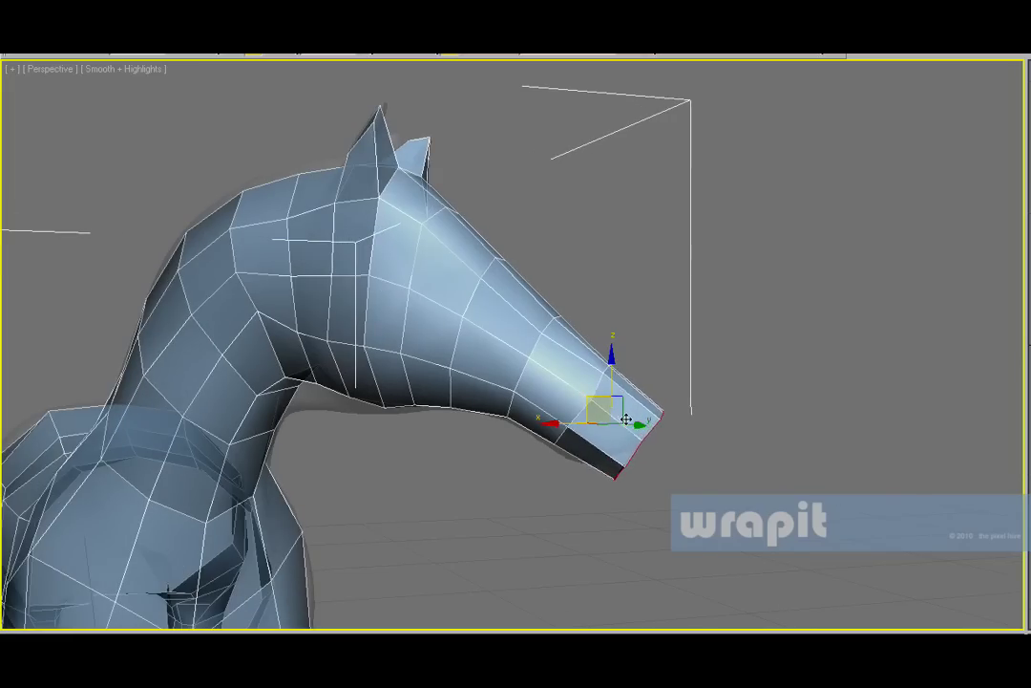
Step: Pull the nose vertices back slightly to narrow the muzzle, then recentre on the horse
drag(625, 416, 616, 423)
scroll(573, 382, down, 8)
middle_drag(502, 344, 532, 351)
Step: Turn off See-Through, tessellate all the horse's vertices, then select the whole mesh at object level
scroll(532, 350, down, 3)
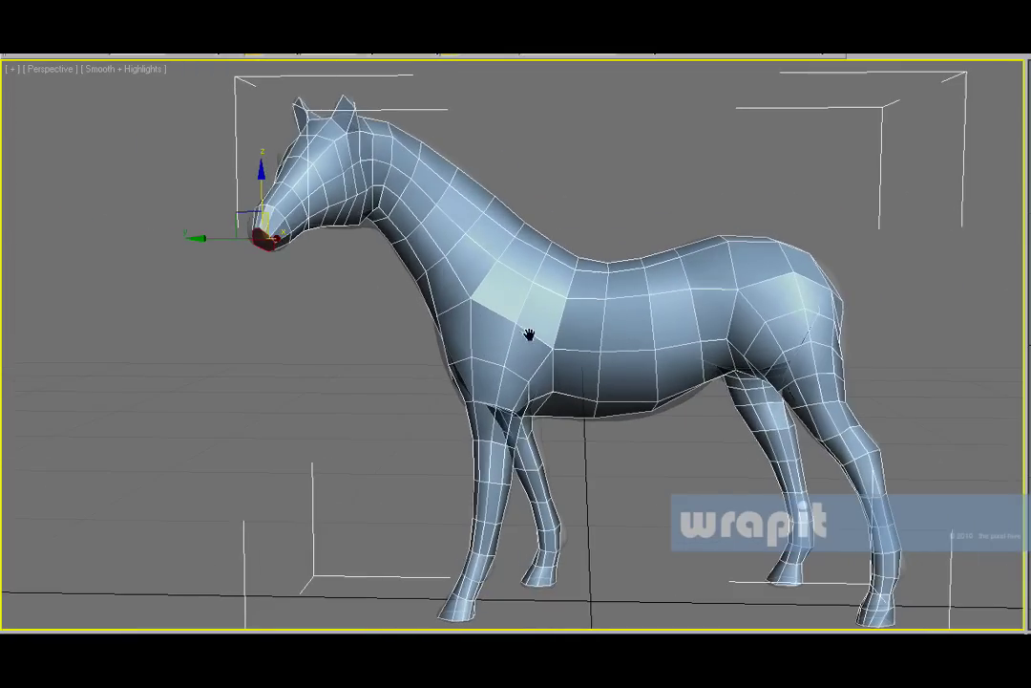
key(alt+x)
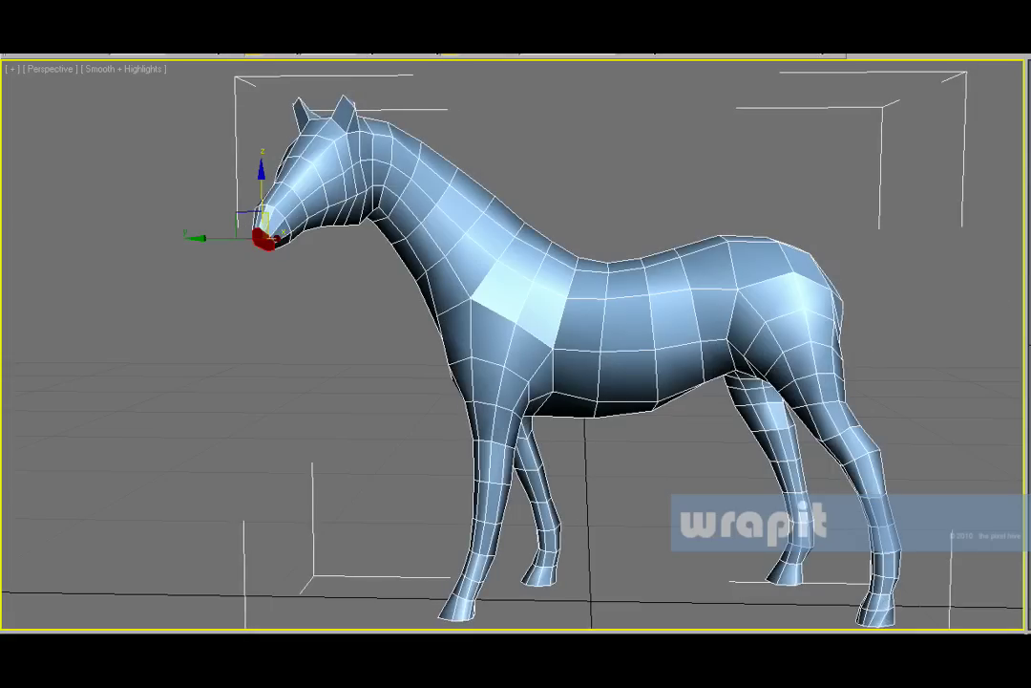
key(1)
key(ctrl+a)
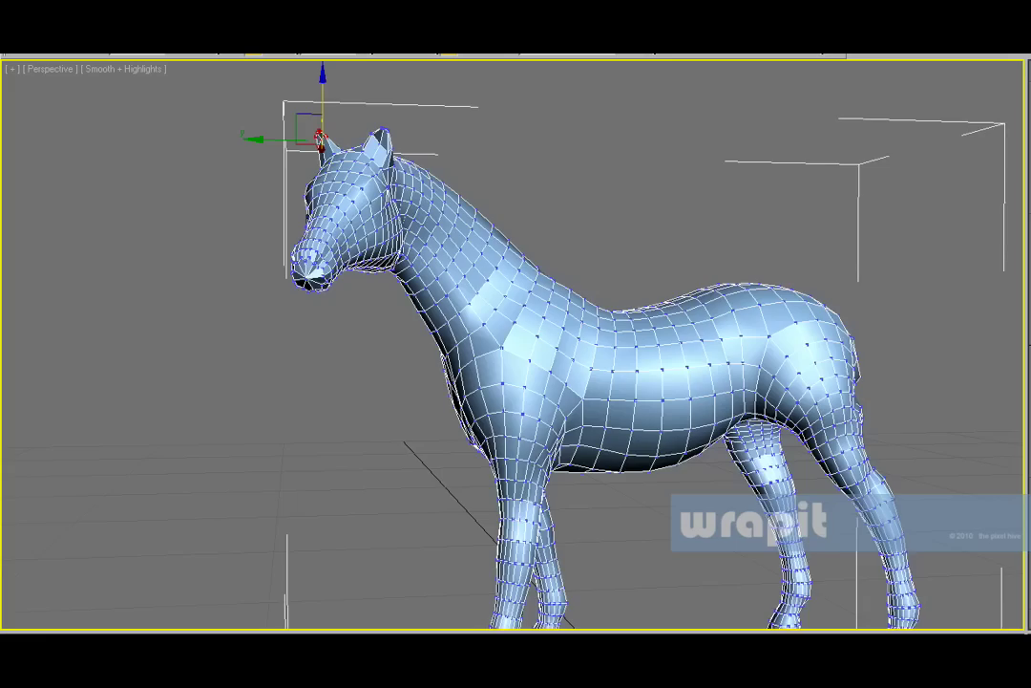
mouse_move(691, 237)
alt+middle_down()
mouse_move(704, 253)
mouse_move(802, 255)
mouse_move(778, 270)
mouse_move(761, 325)
mouse_move(662, 398)
mouse_move(810, 384)
alt+middle_up()
key(5)
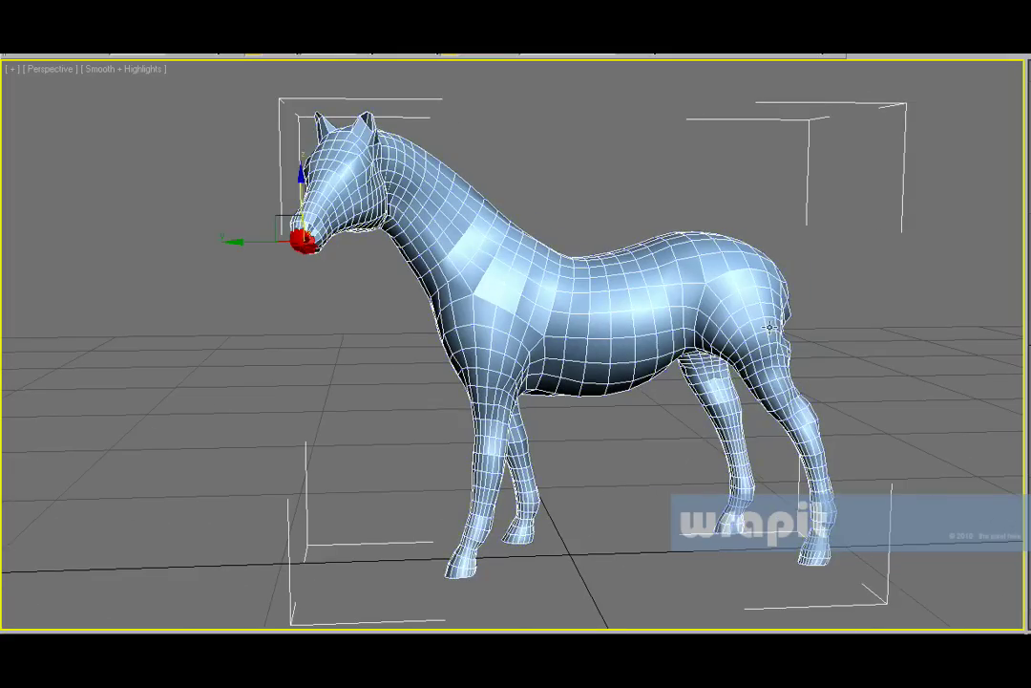
click(576, 359)
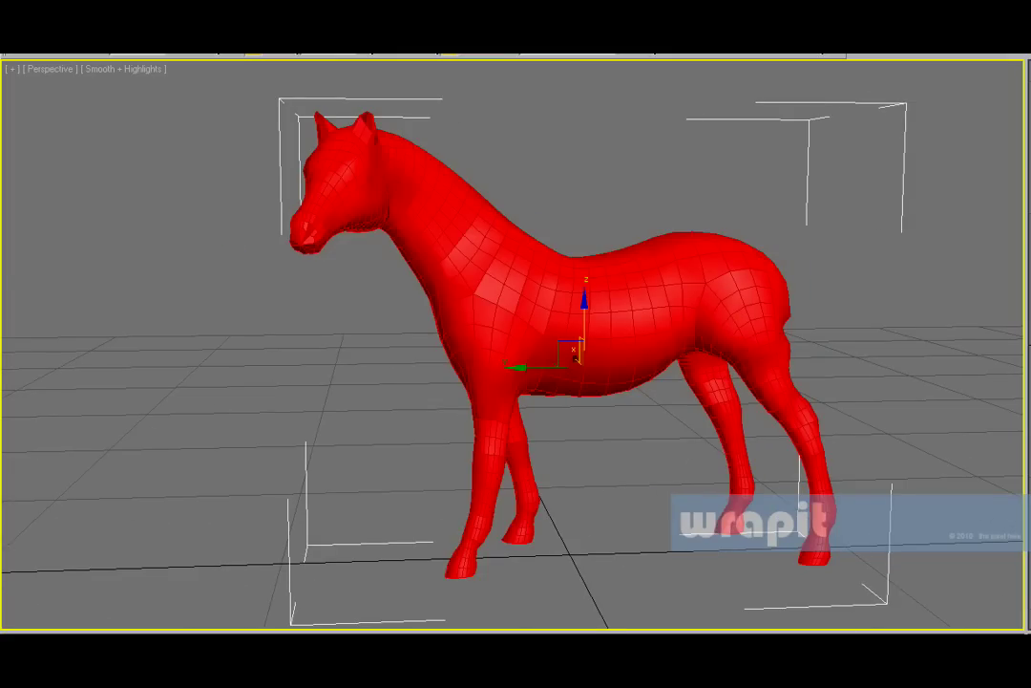
Step: Subdivide the horse again with Ctrl+M and view the smoothed muscle detail from behind
key(ctrl+m)
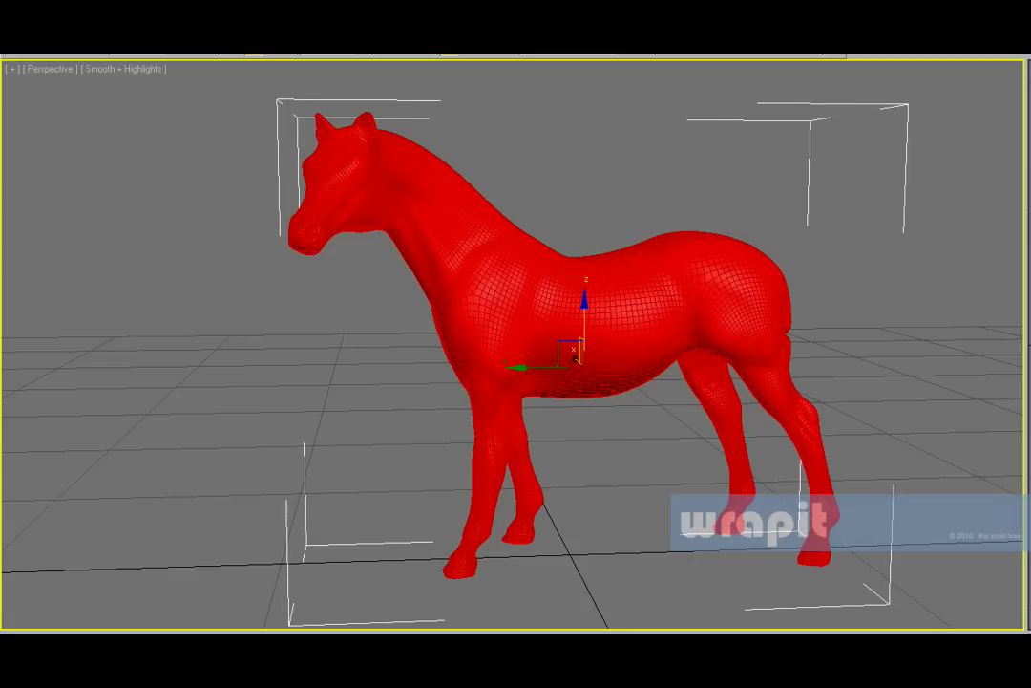
click(913, 239)
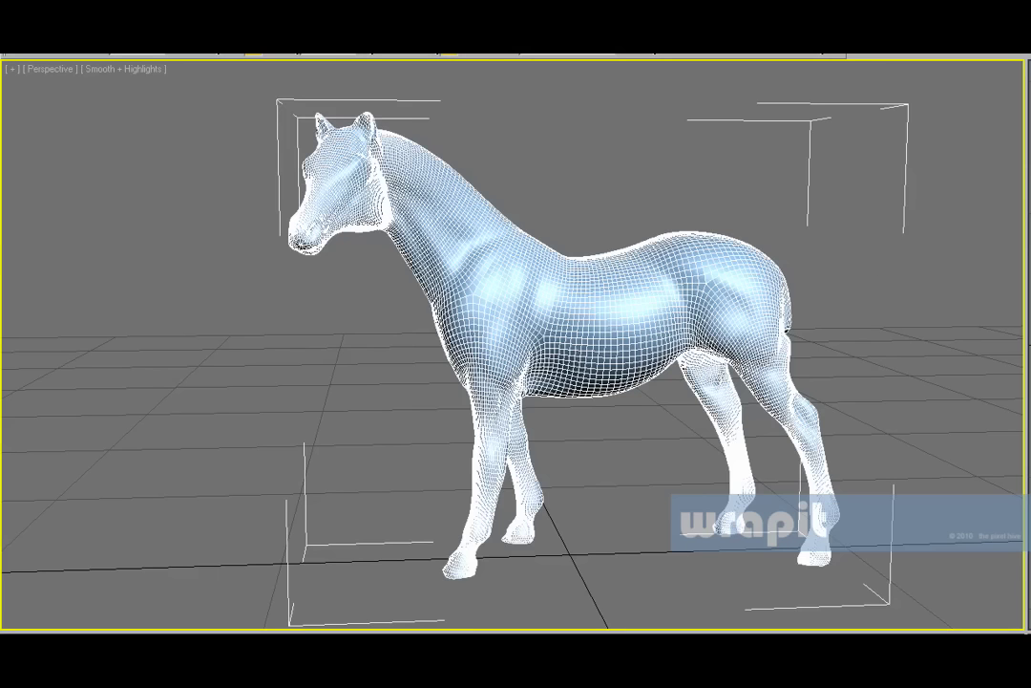
mouse_move(994, 200)
alt+middle_down()
mouse_move(815, 262)
mouse_move(703, 337)
mouse_move(899, 360)
alt+middle_up()
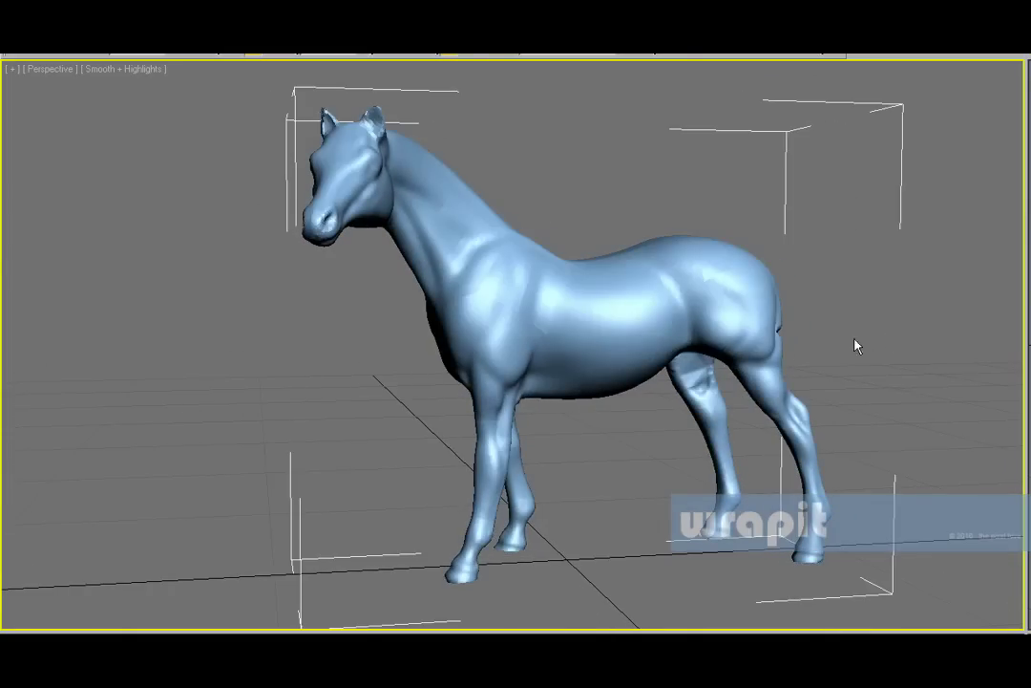
Step: Move the quad horse beside the original sculpt and turn on Edged Faces with F4
right_click(741, 345)
click(759, 361)
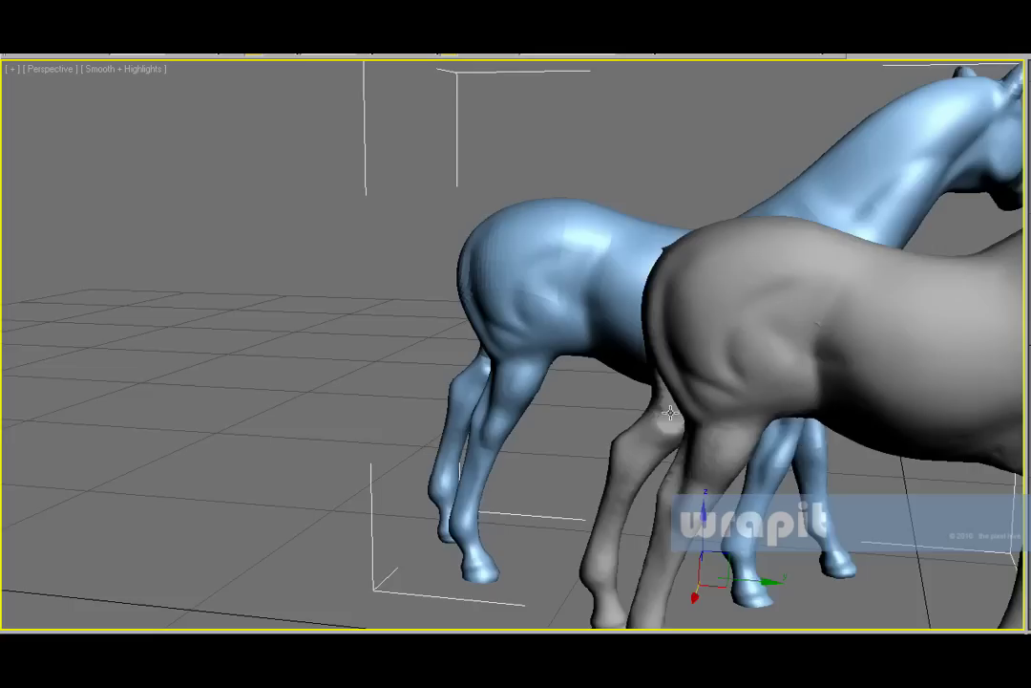
key(F4)
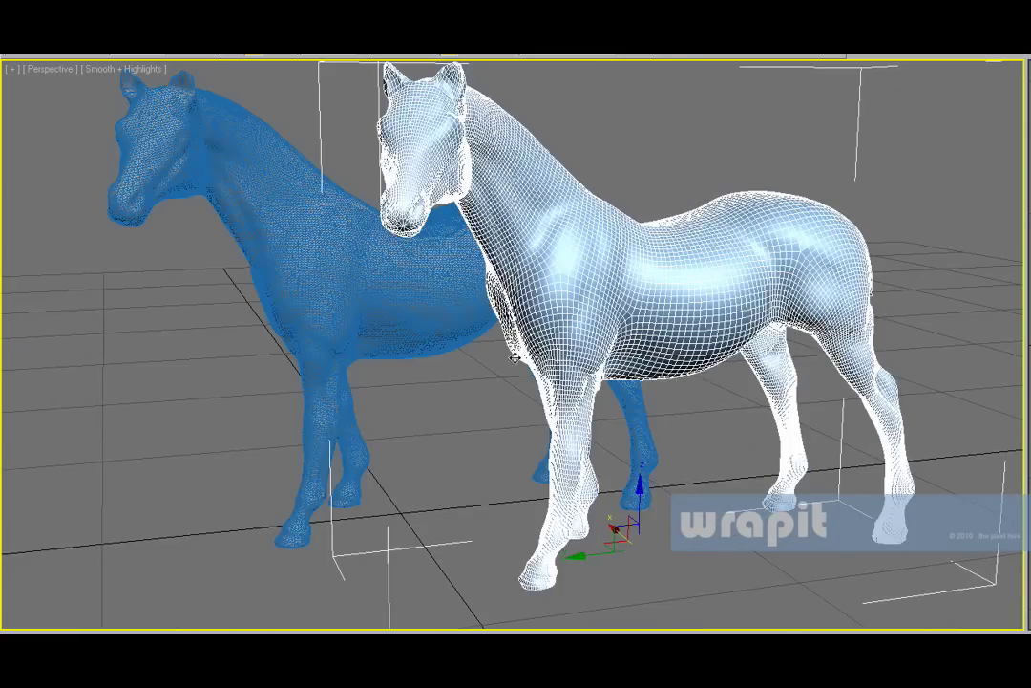
Step: Add the original sculpt to the selection and zoom in to compare both wireframes
ctrl+click(387, 281)
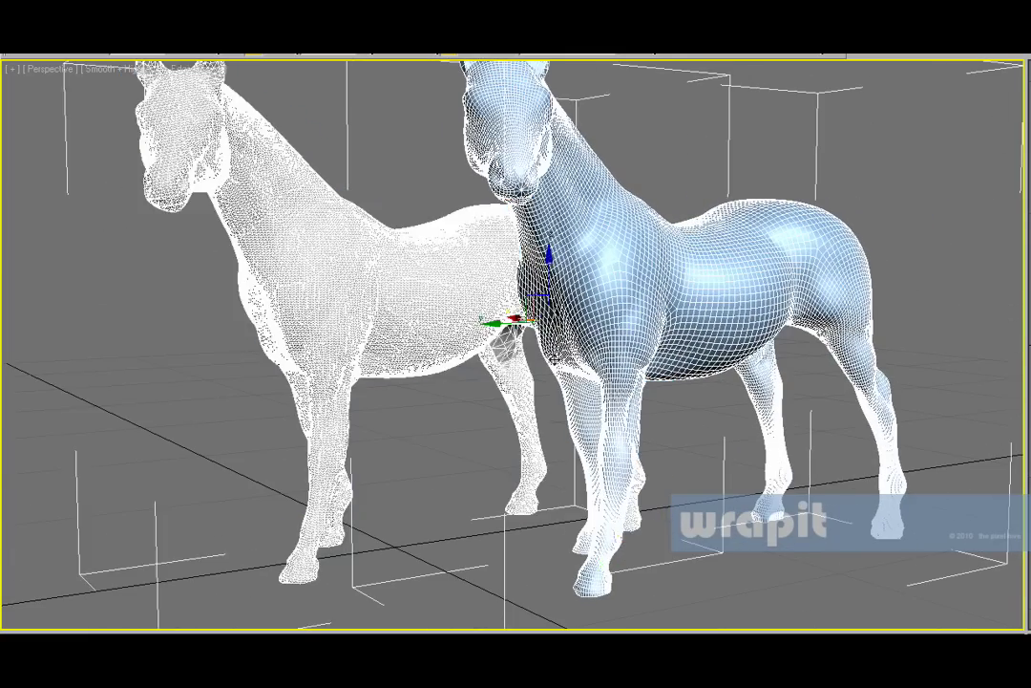
scroll(387, 280, up, 3)
scroll(387, 281, up, 3)
scroll(387, 281, up, 4)
scroll(509, 387, down, 3)
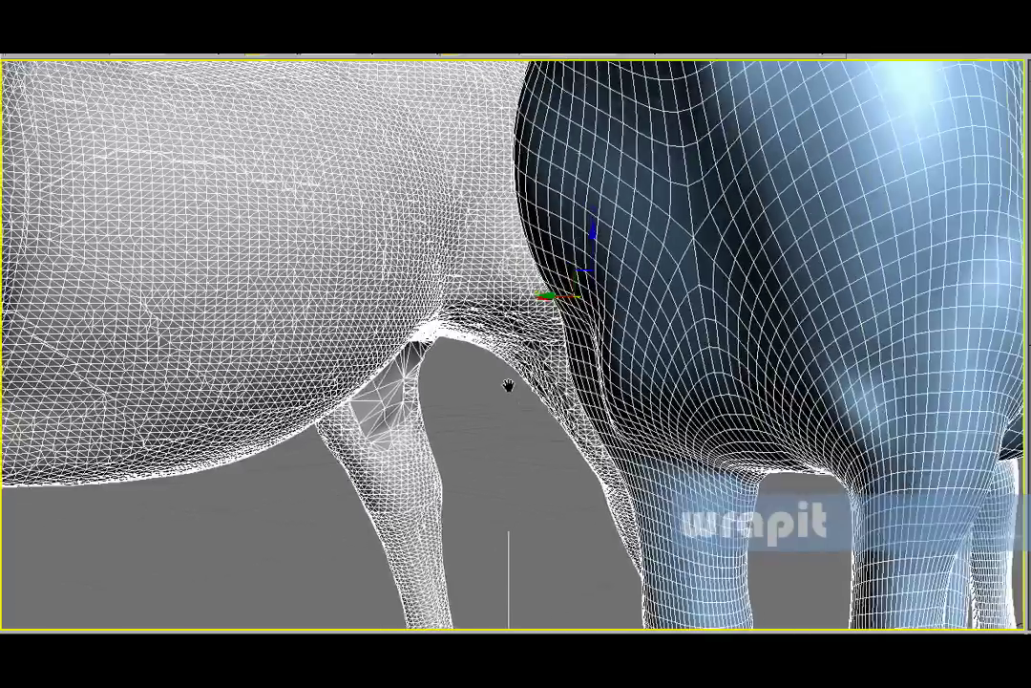
scroll(553, 433, down, 3)
scroll(544, 449, down, 3)
scroll(559, 516, down, 2)
scroll(558, 516, up, 3)
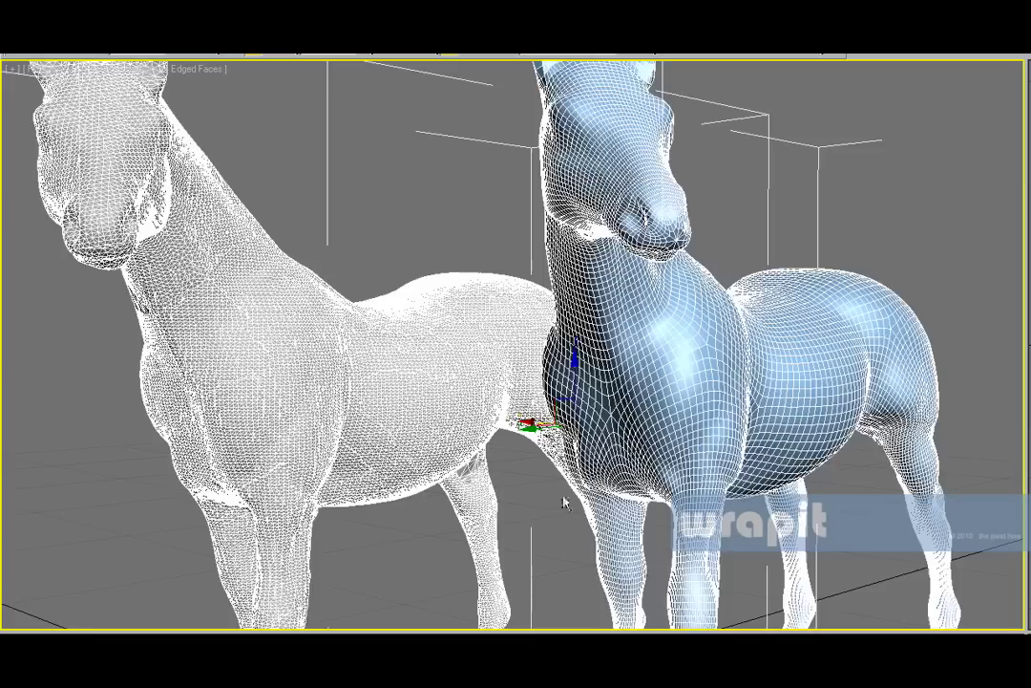